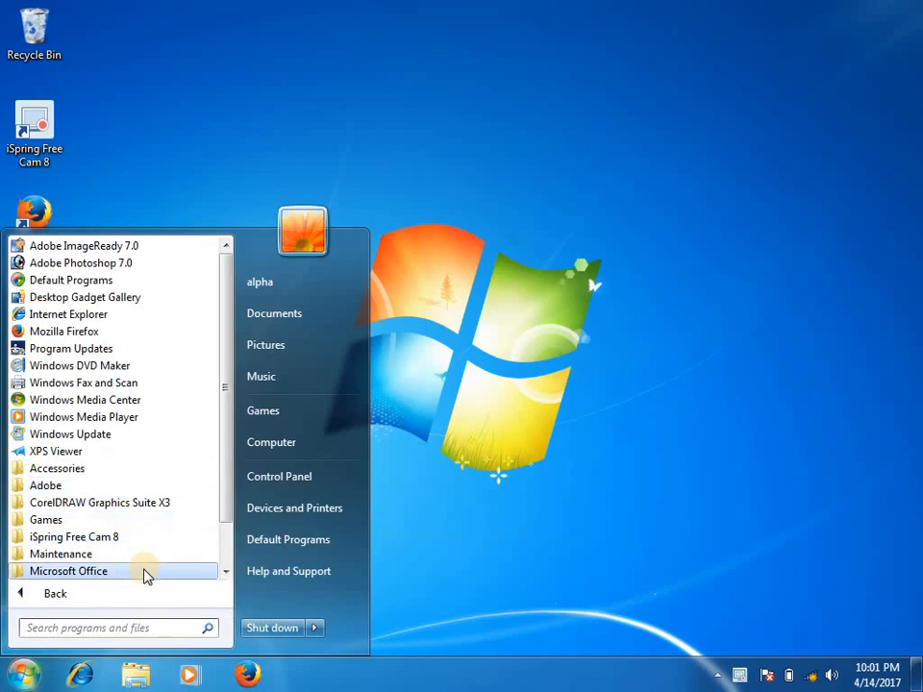
# Open Word 2013, create a blank document and maximize its window.
pyautogui.click(227, 539)
pyautogui.click(131, 538)
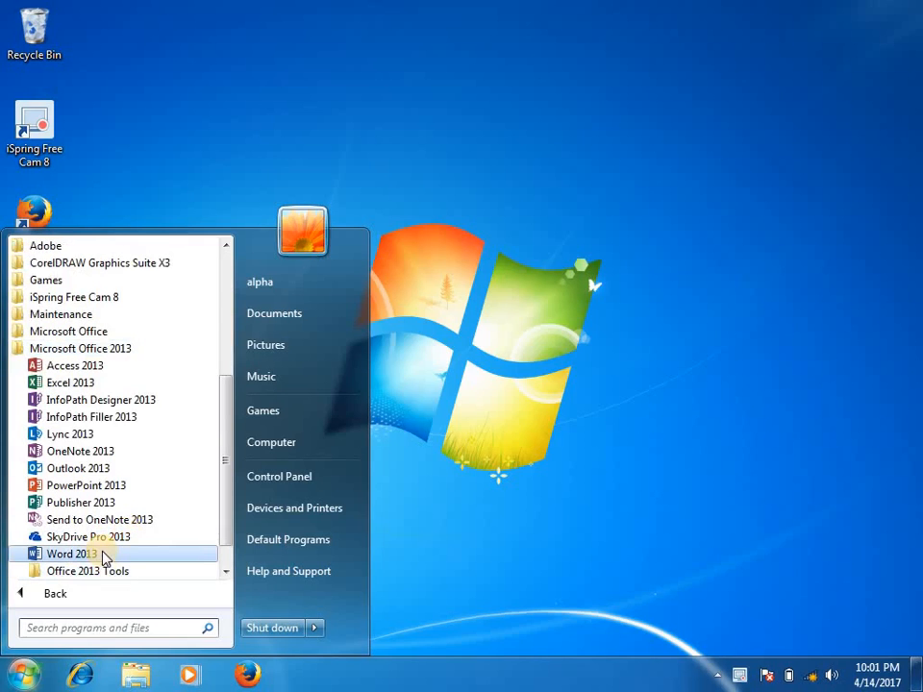
pyautogui.click(72, 555)
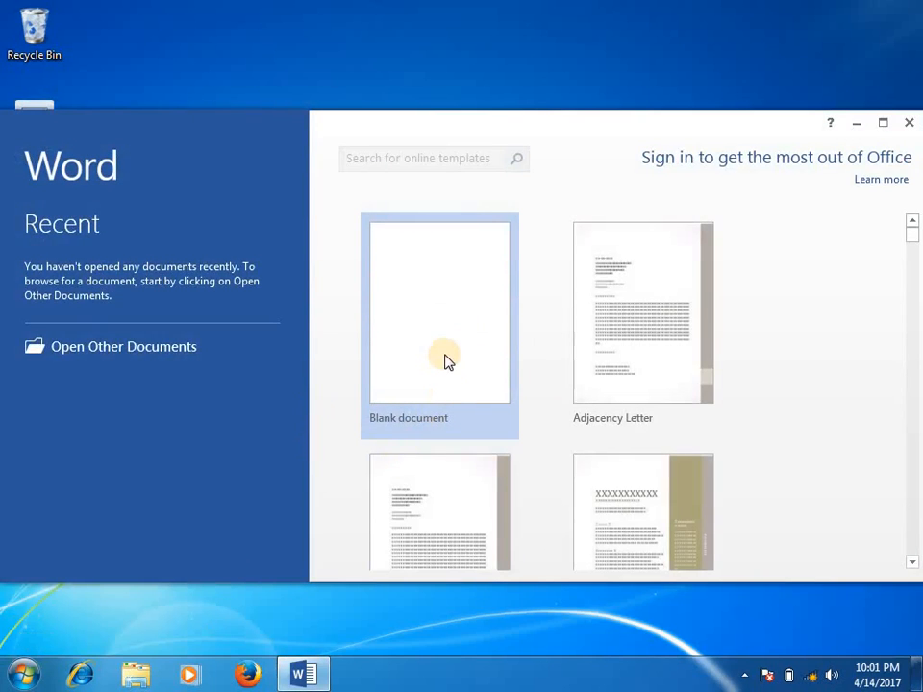
pyautogui.click(441, 305)
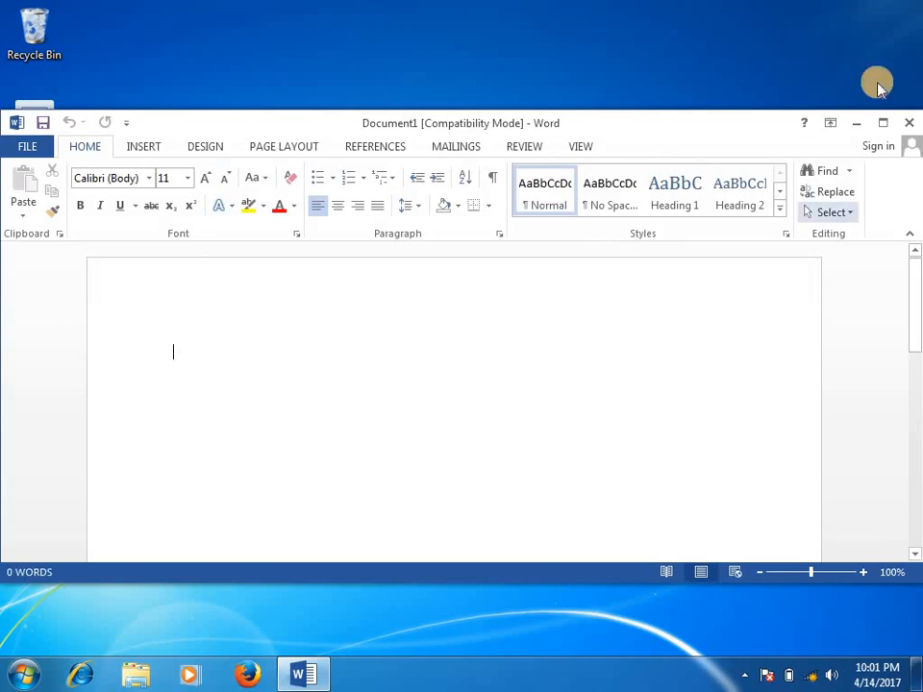
pyautogui.click(882, 122)
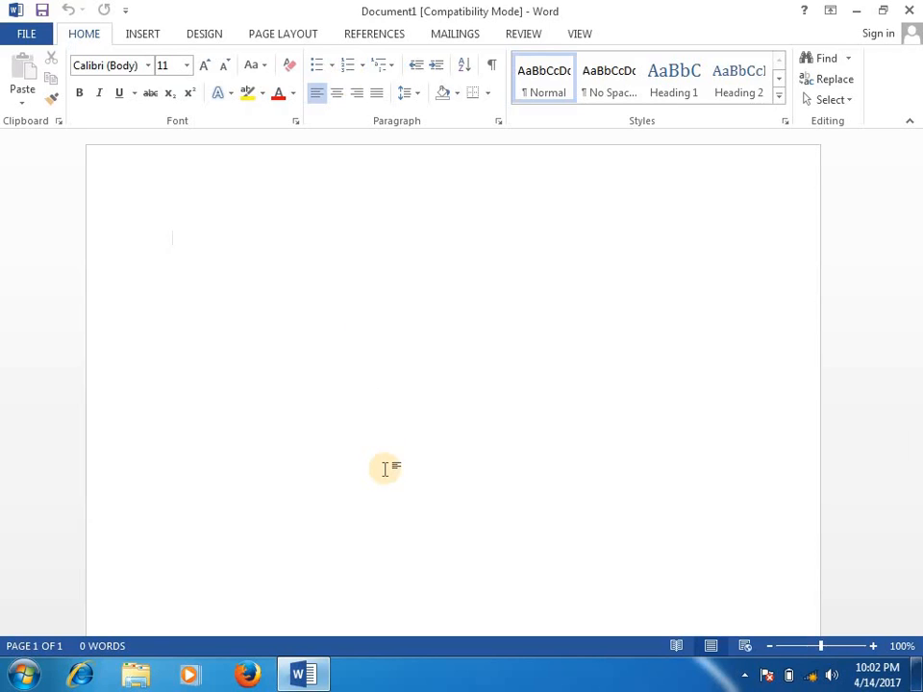
# Enter the text "This is first line" and paste five copies of it on separate lines below.
pyautogui.write('this is ')
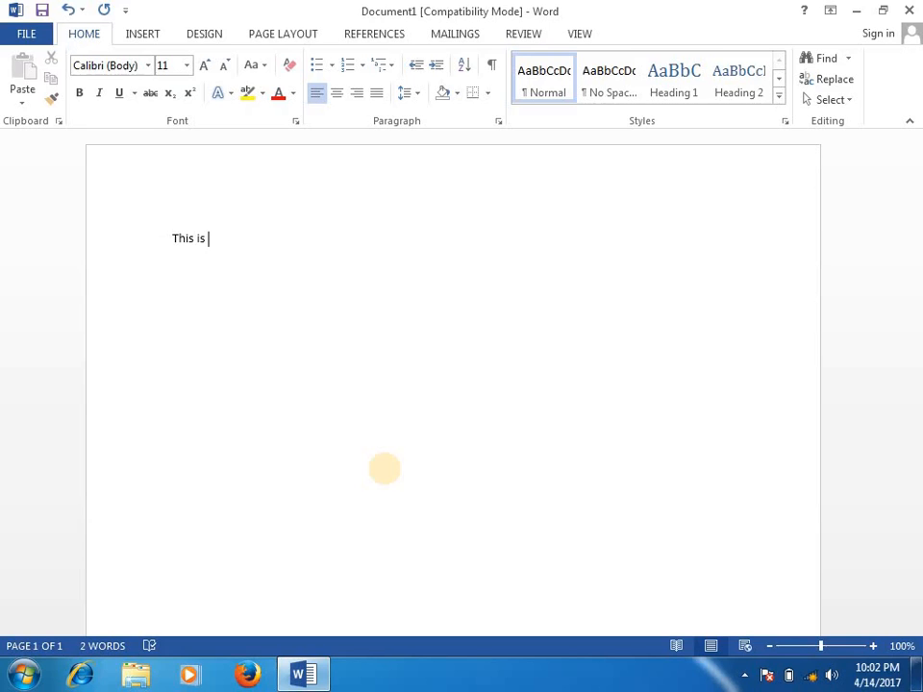
pyautogui.write('first line')
pyautogui.hotkey('ctrl', 'shift', 'Left')
pyautogui.hotkey('ctrl', 'shift', 'Left')
pyautogui.hotkey('ctrl', 'shift', 'Left')
pyautogui.hotkey('ctrl', 'shift', 'Left')
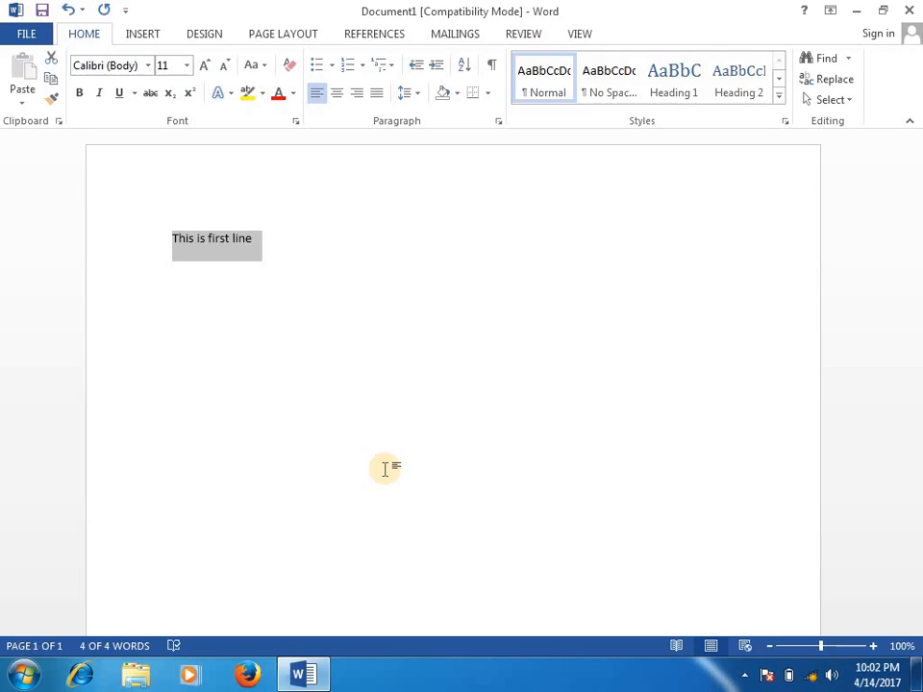
pyautogui.hotkey('ctrl', 'c')
pyautogui.press('End')
pyautogui.press('Return')
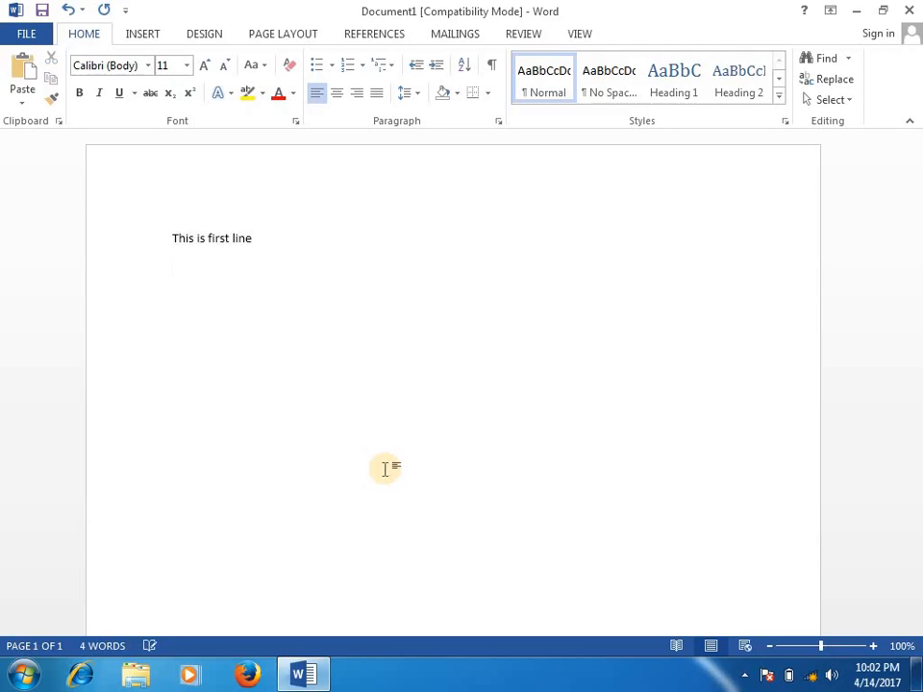
pyautogui.hotkey('ctrl', 'v')
pyautogui.hotkey('ctrl', 'v')
pyautogui.hotkey('ctrl', 'v')
pyautogui.hotkey('ctrl', 'v')
pyautogui.hotkey('ctrl', 'v')
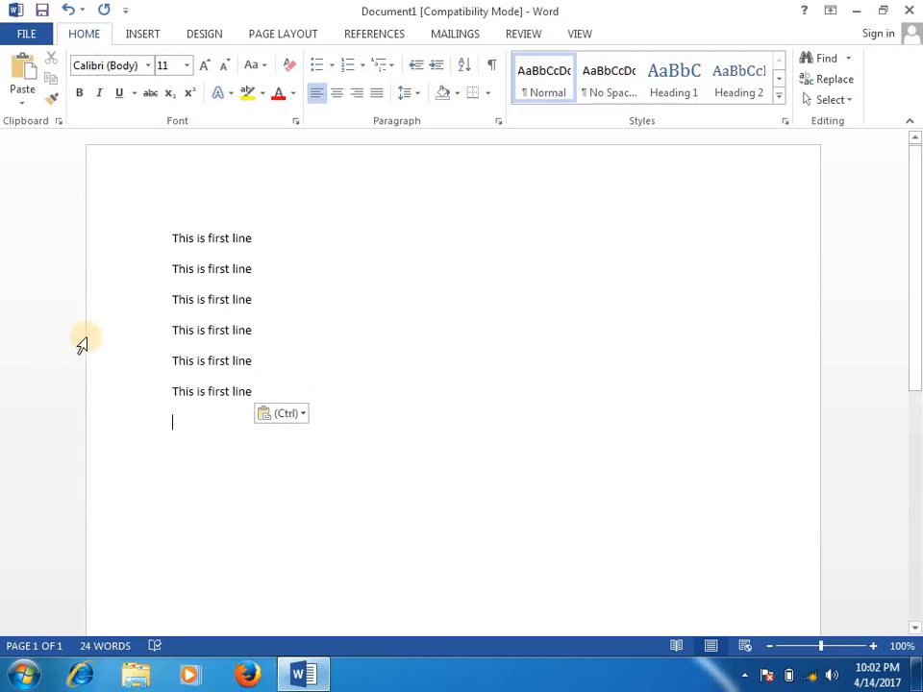
# Apply arrowhead bullets to all six lines.
pyautogui.moveTo(174, 237); pyautogui.dragTo(241, 398)
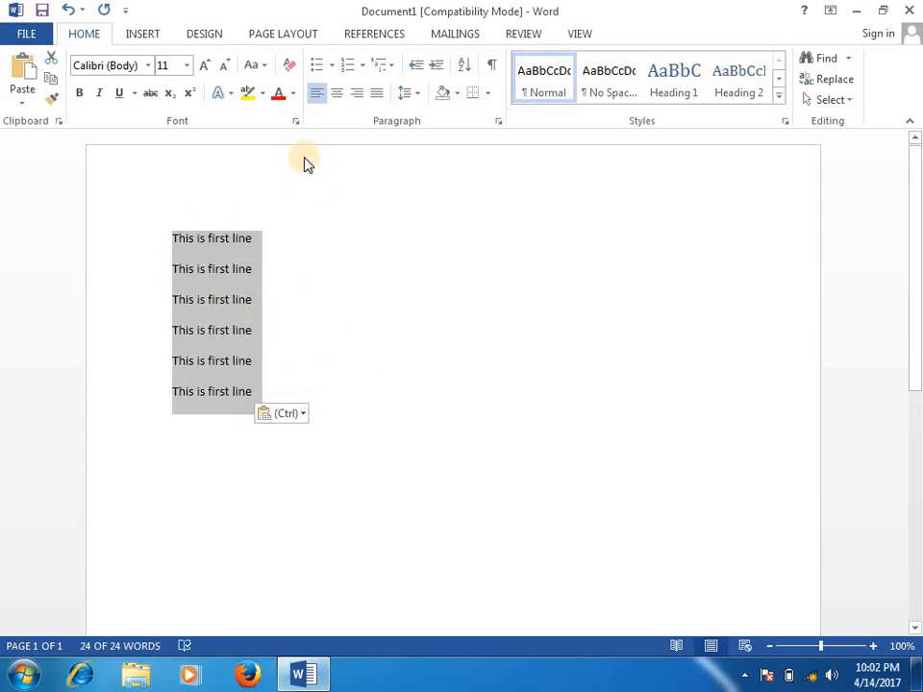
pyautogui.click(331, 70)
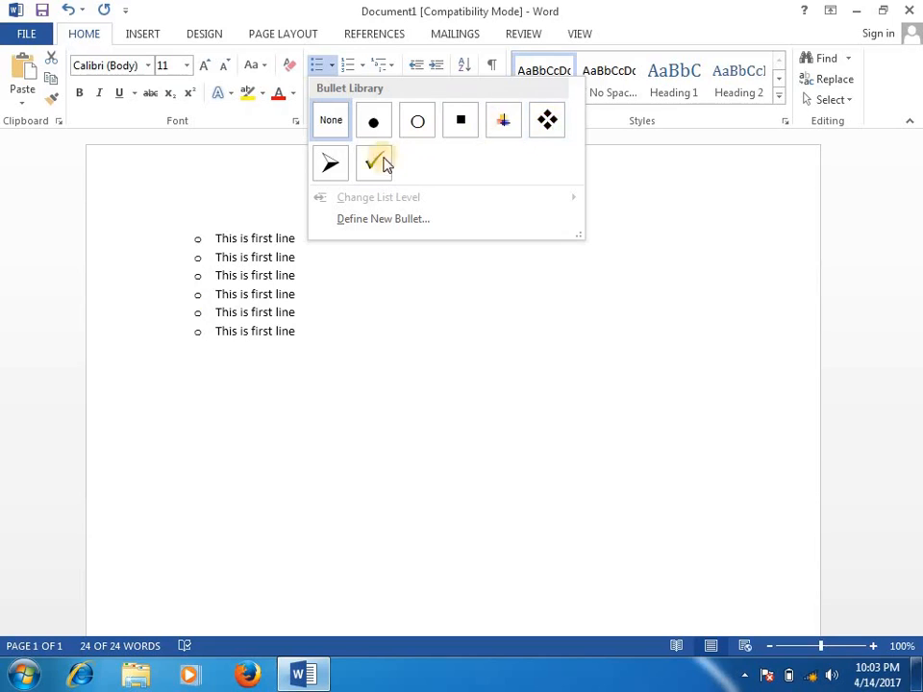
pyautogui.click(333, 168)
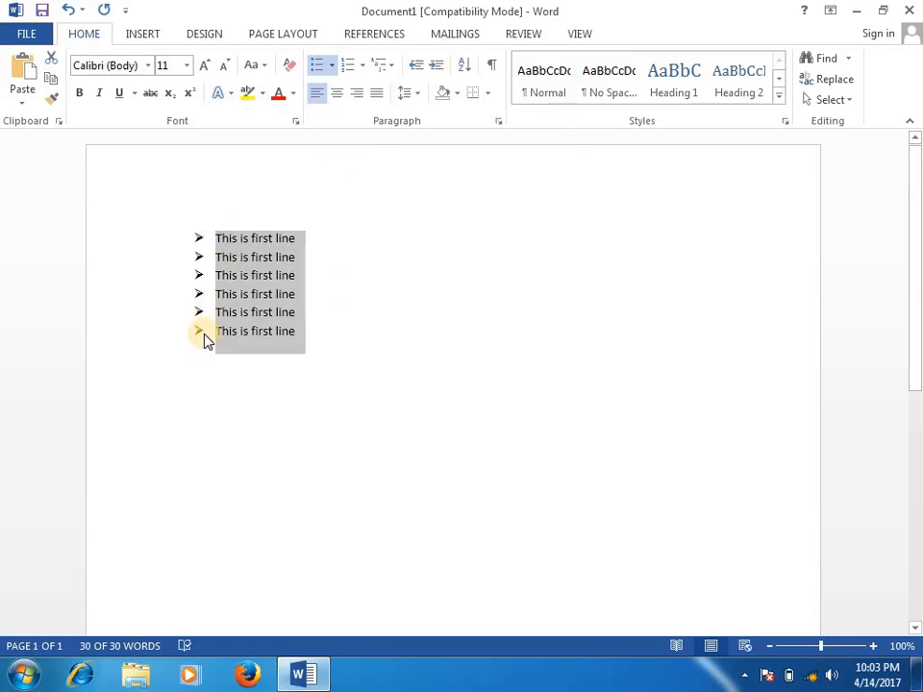
# Change the list's bullets to the multicoloured symbol, and remove the bullets from all six lines.
pyautogui.click(333, 68)
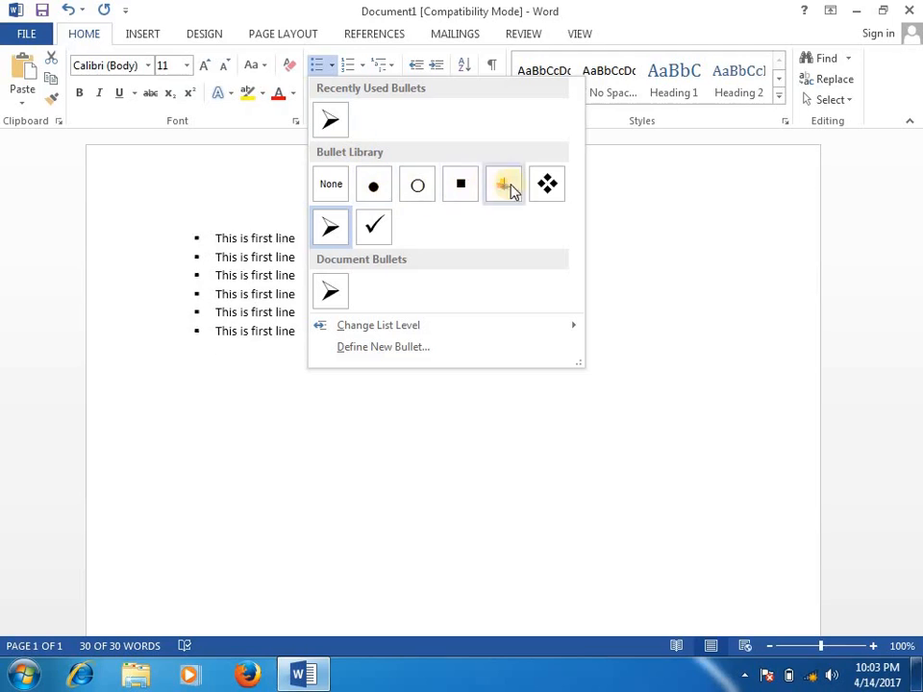
pyautogui.click(512, 191)
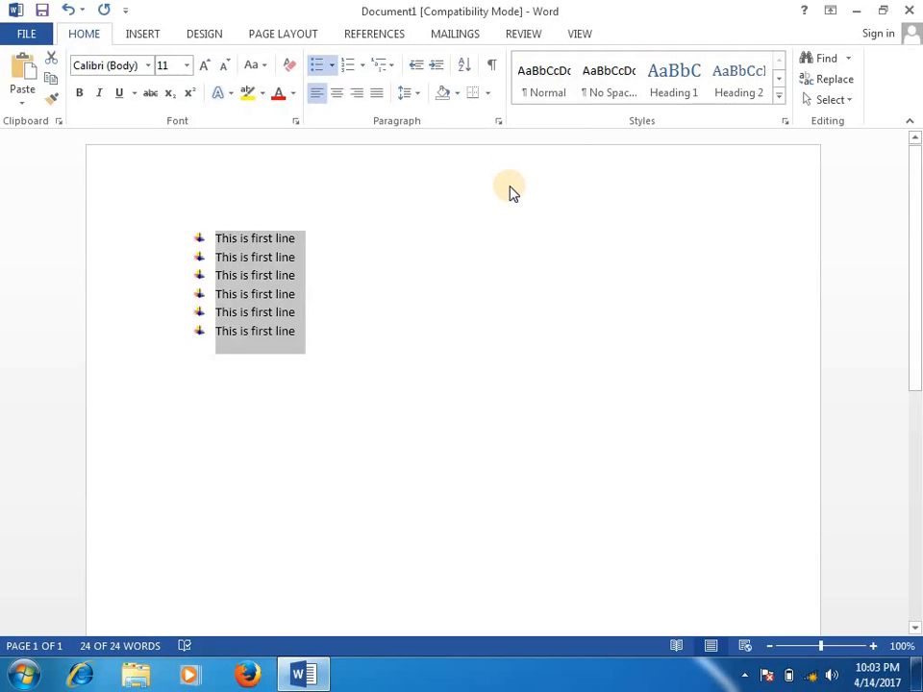
pyautogui.click(317, 67)
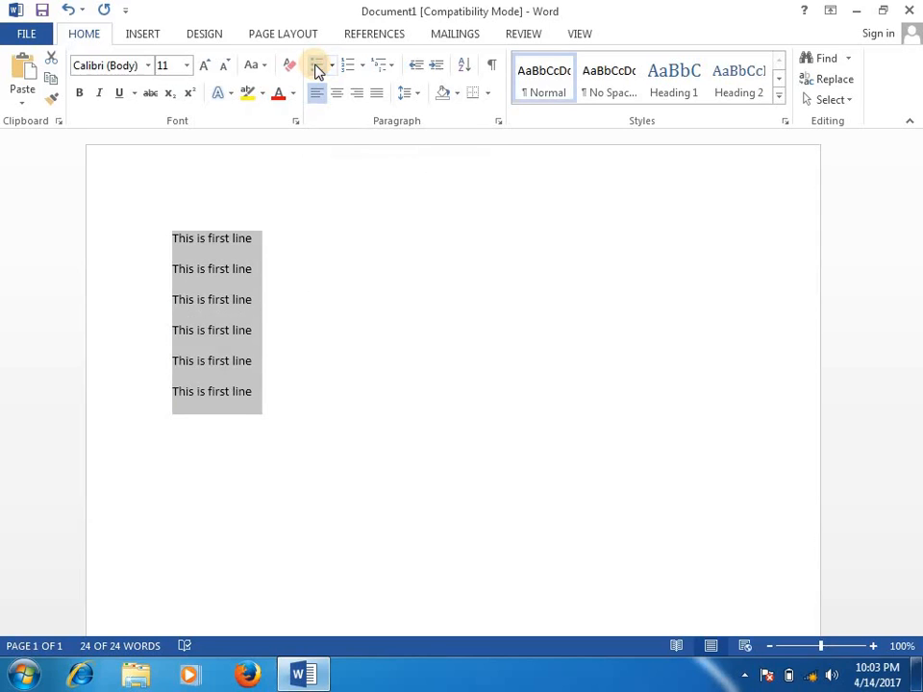
# Number the six lines in the 1. 2. 3. format, and set their numbering back to None.
pyautogui.click(365, 67)
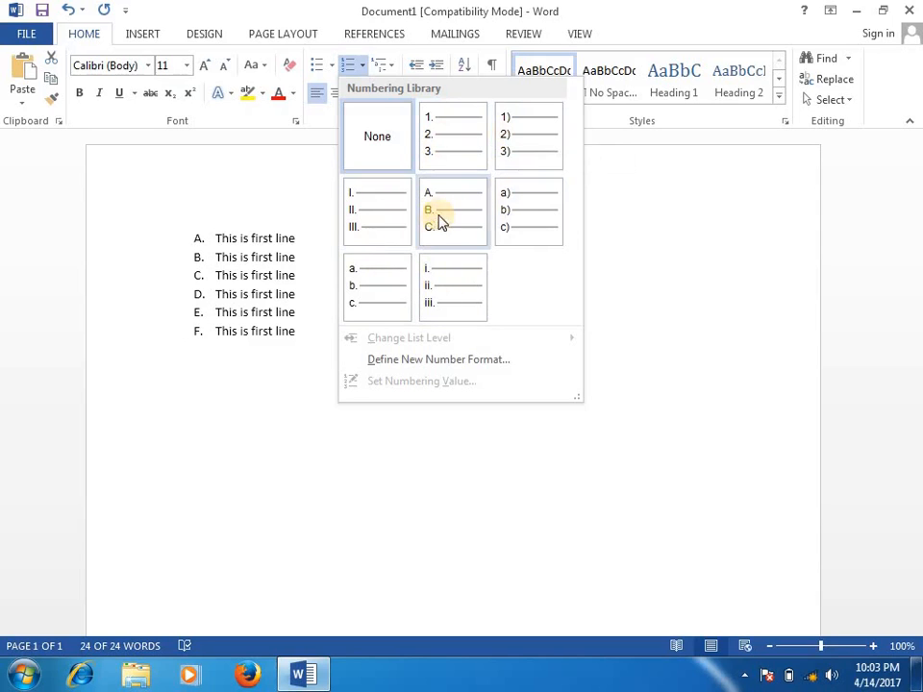
pyautogui.click(457, 151)
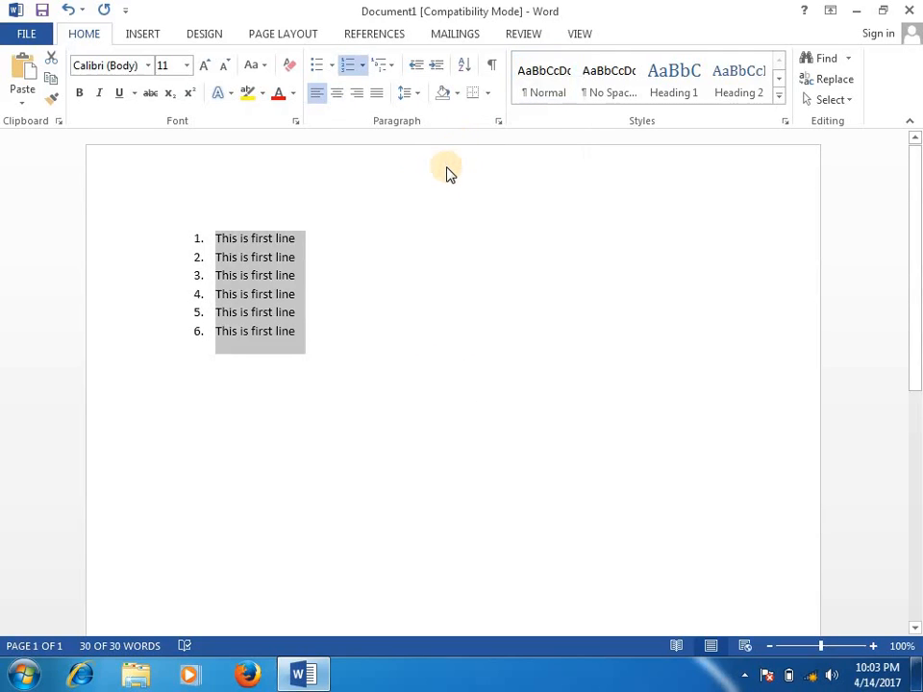
pyautogui.click(361, 67)
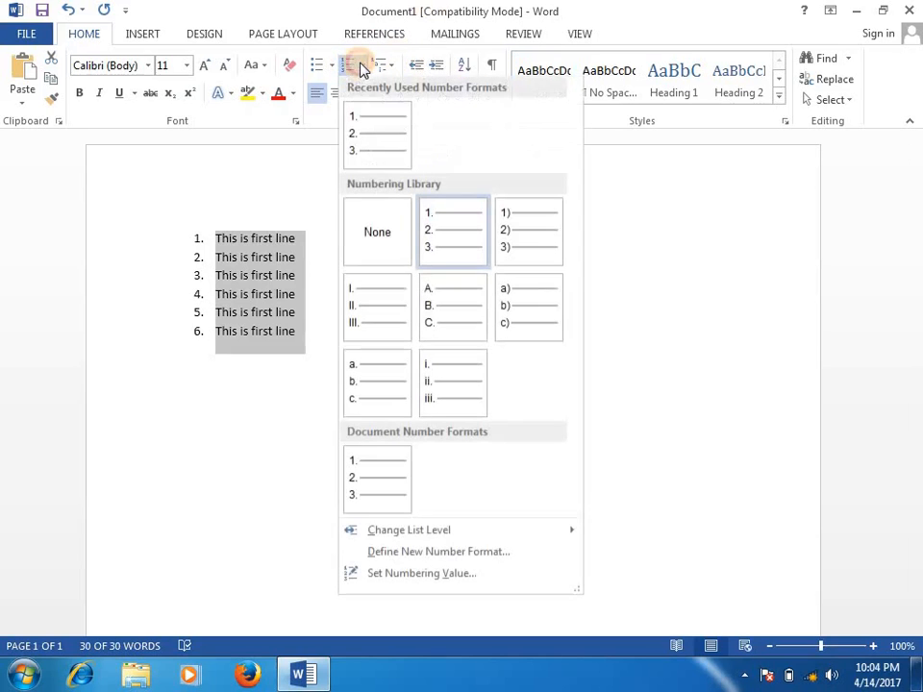
pyautogui.click(366, 244)
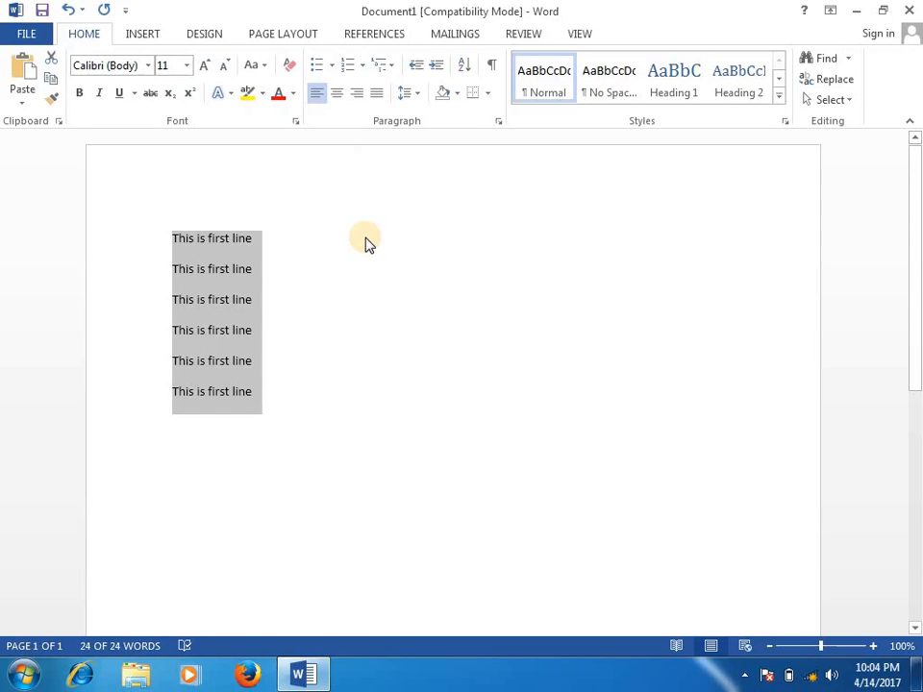
# Turn the six selected lines into a numbered list in the 1. 2. 3. format.
pyautogui.click(393, 73)
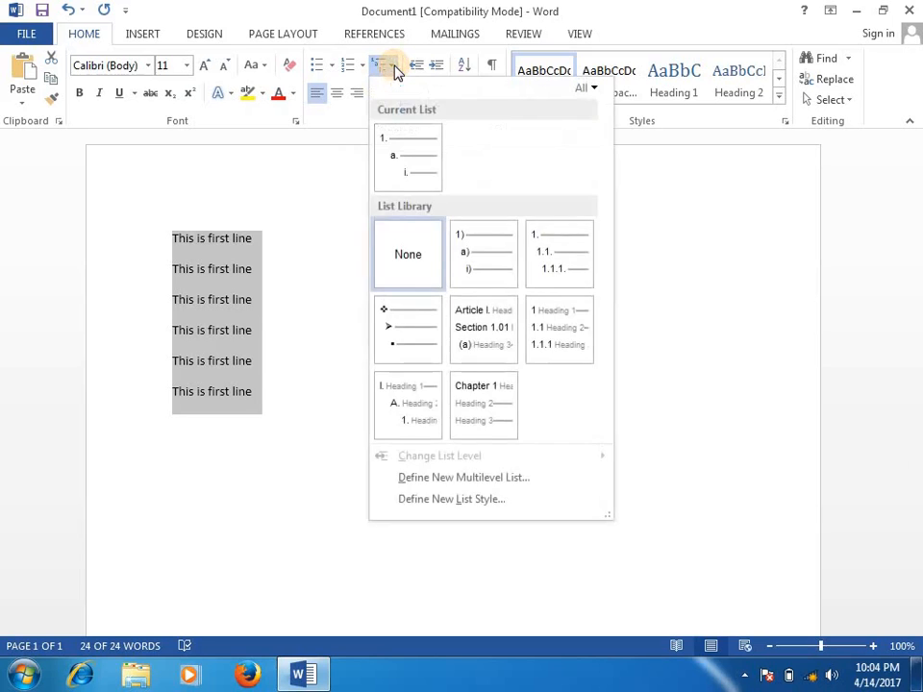
pyautogui.click(393, 74)
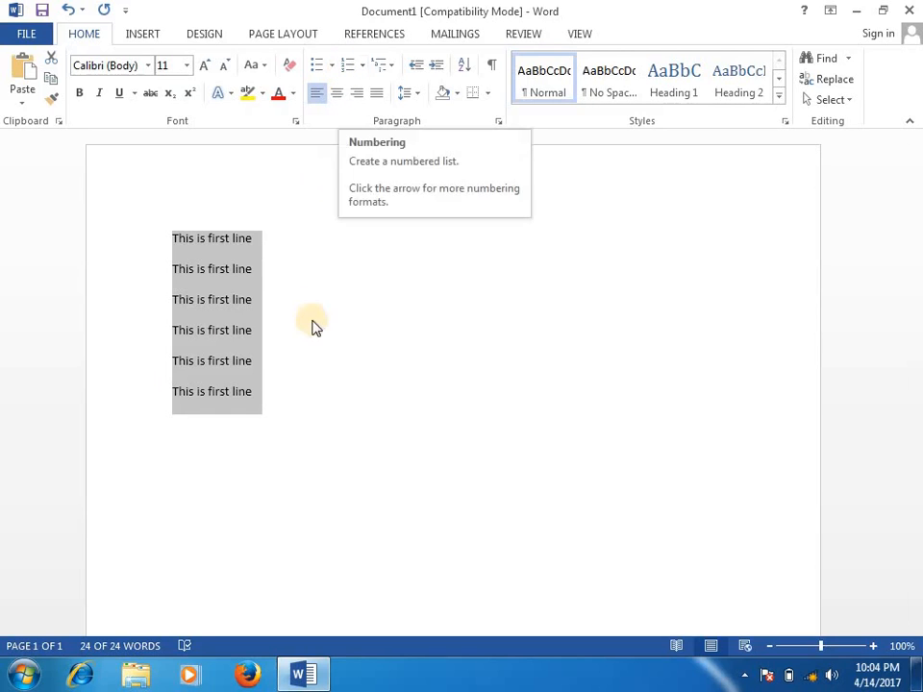
pyautogui.click(349, 68)
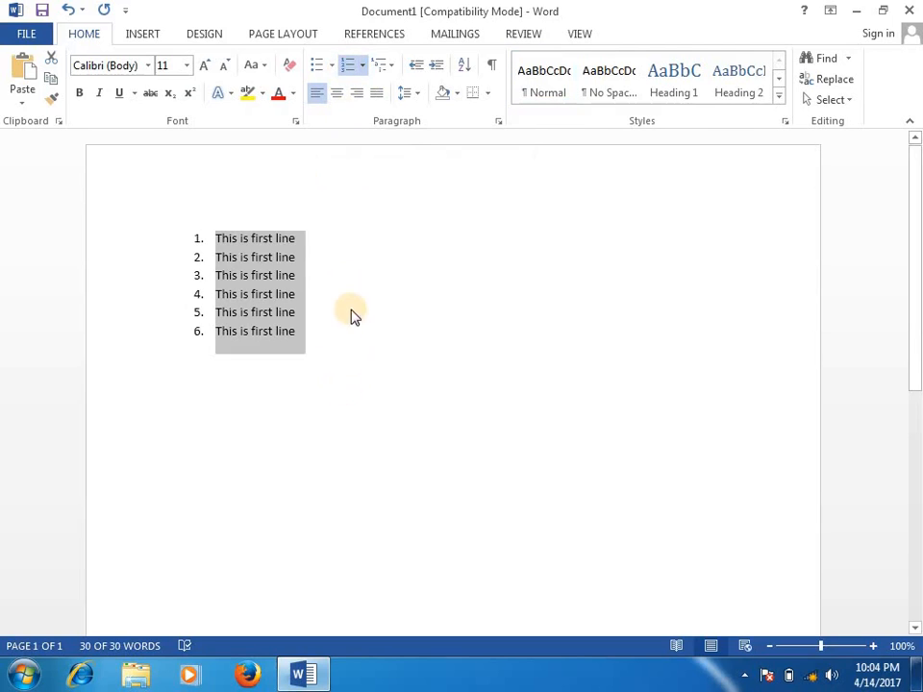
# Insert three second-level items under list item 2: "Sdkf;lsd", "Sdkfl;sd" and "Sdkfl;sd".
pyautogui.click(308, 237)
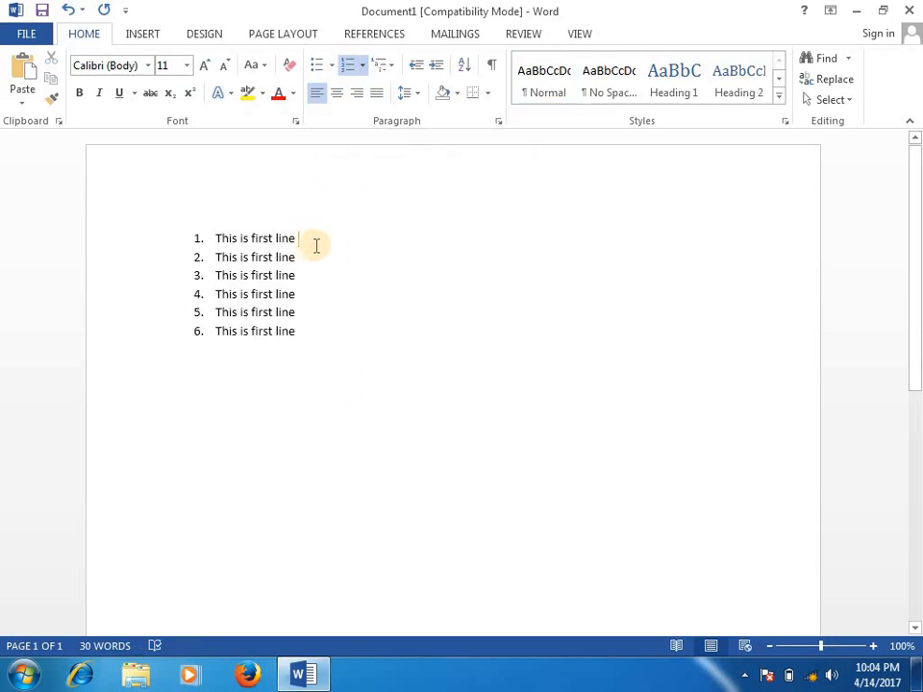
pyautogui.click(324, 263)
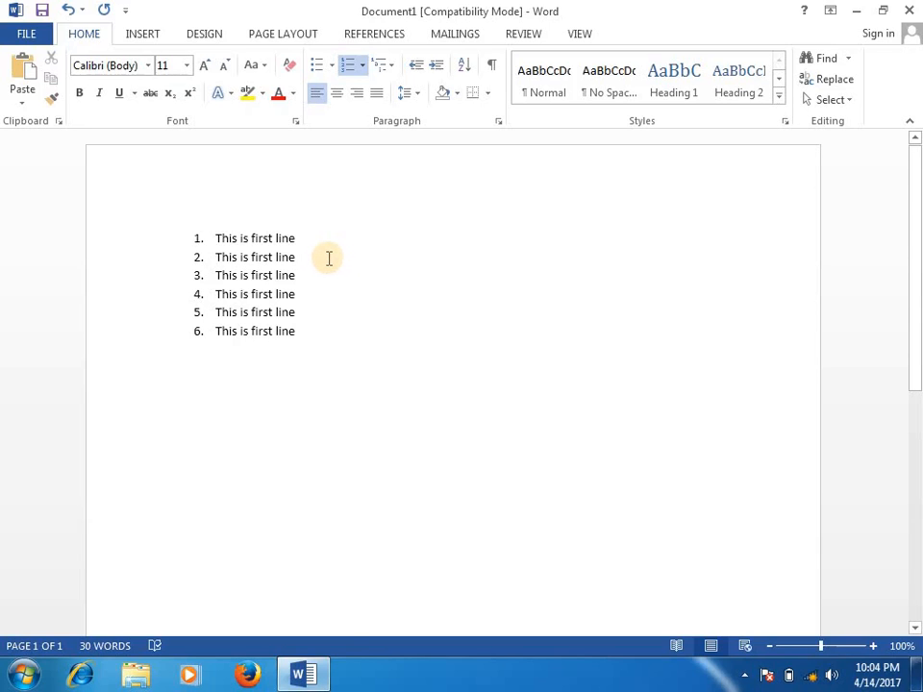
pyautogui.press('Return')
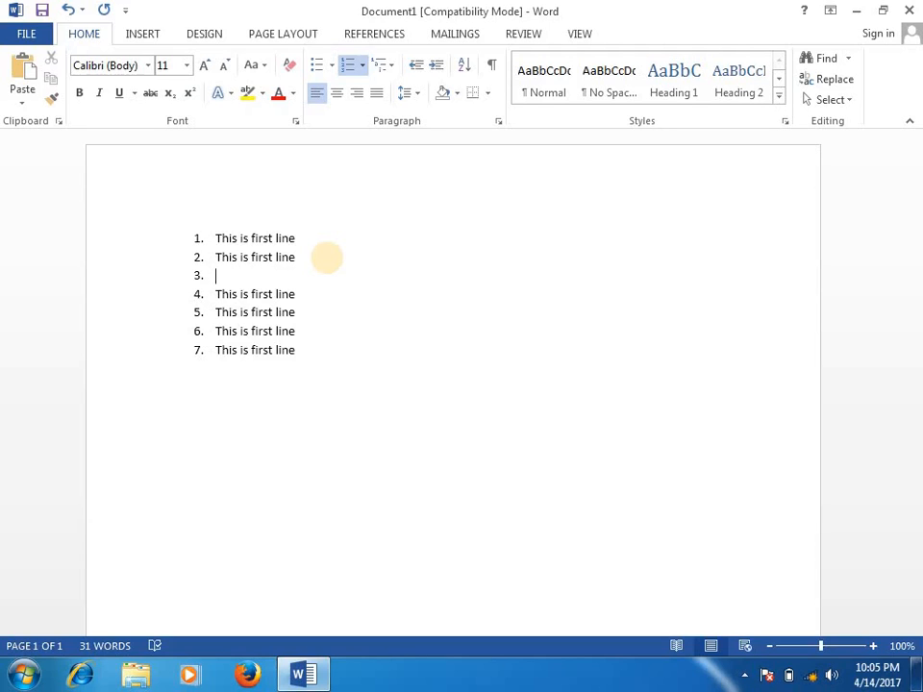
pyautogui.press('Tab')
pyautogui.write('Sdkf;lsd')
pyautogui.press('Return')
pyautogui.write('Sdkfl;sd')
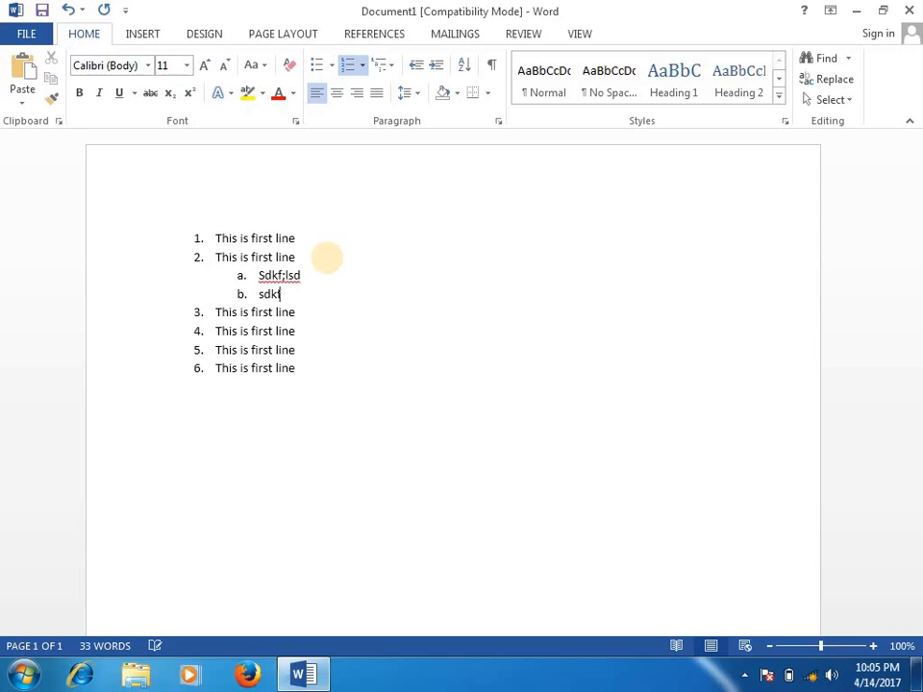
pyautogui.press('Return')
pyautogui.write('Sdkfl;sd')
# Add three third-level items under sub-item c: "Skdl;fks;l", "Sdkfl;sdk" and "Sdfkl;sd".
pyautogui.press('Return')
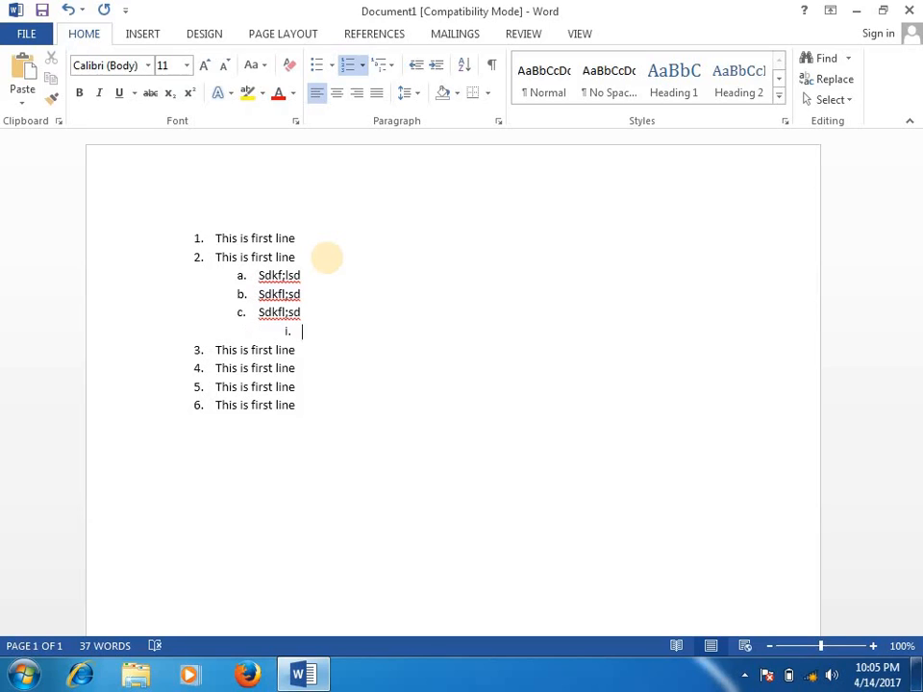
pyautogui.write('Skdl;fks;l')
pyautogui.press('Return')
pyautogui.write('sdkfl;sdk')
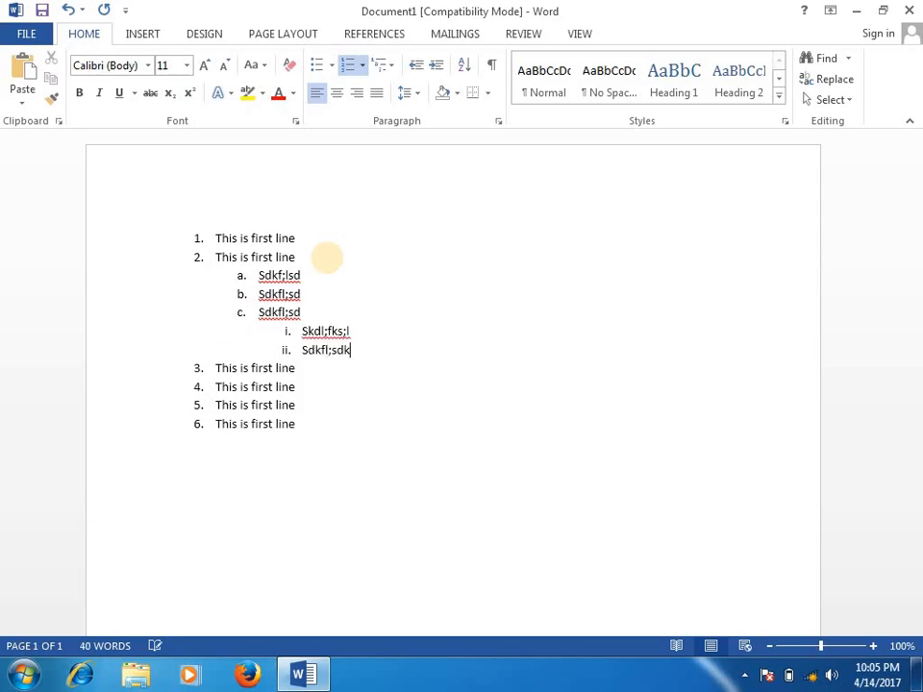
pyautogui.press('Return')
pyautogui.write('sdfkl;sd')
# Add fourth-level items "Sdfkl;ksd;f", "Sdfkls;df" and "Sdkf;sd" under sub-item iii, ending with an empty fourth item.
pyautogui.press('Return')
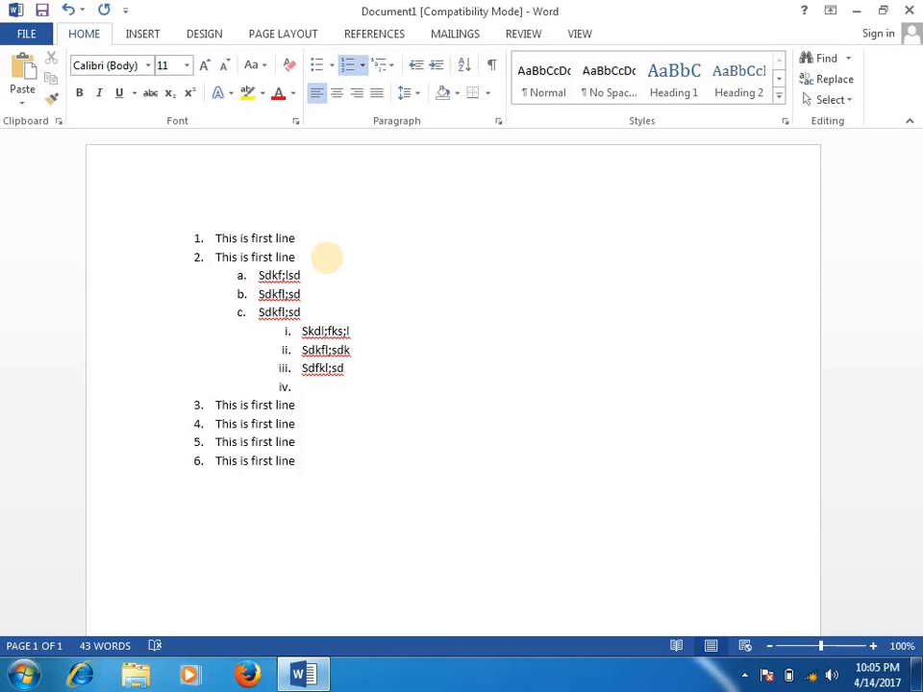
pyautogui.press('Tab')
pyautogui.write('sdfkl;ksd;f')
pyautogui.press('Return')
pyautogui.write('sdfkls;df')
pyautogui.press('Return')
pyautogui.write('sdkf;sd')
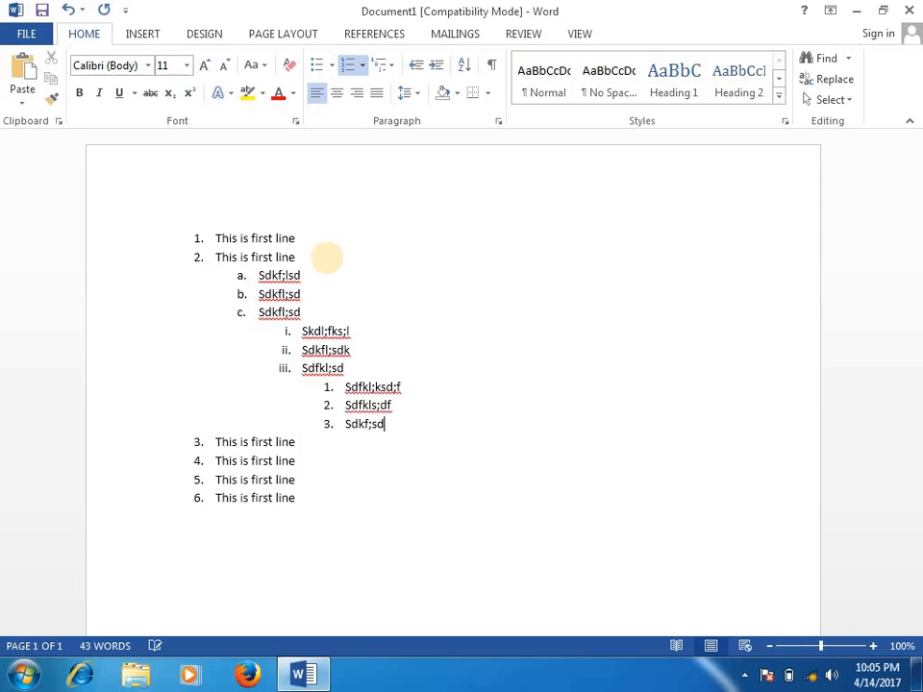
pyautogui.press('Return')
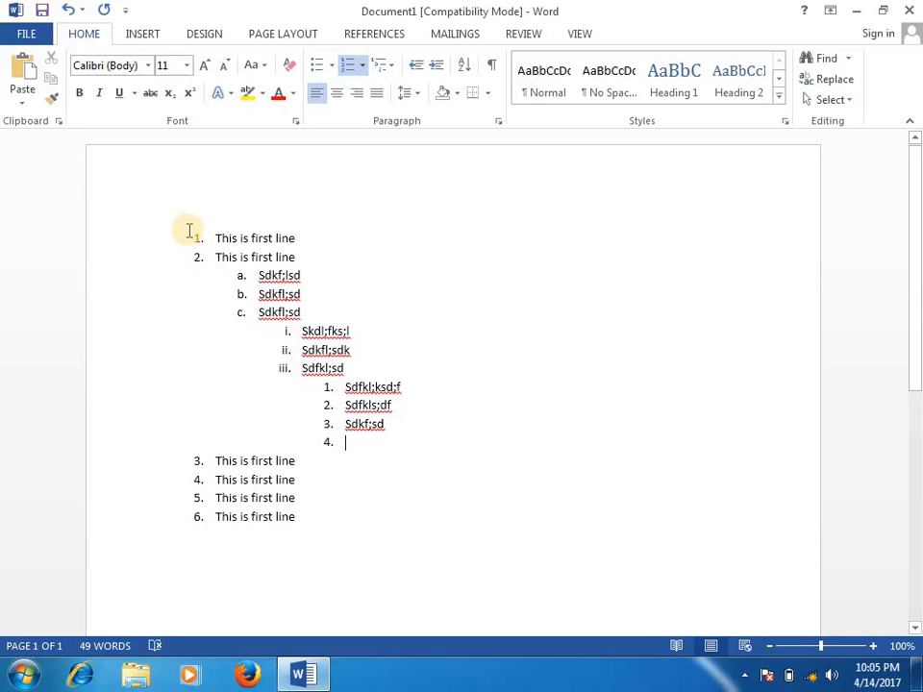
# Apply the 1. / 1.1. / 1.1.1. multilevel numbering style to the entire list.
pyautogui.moveTo(213, 238); pyautogui.dragTo(326, 523)
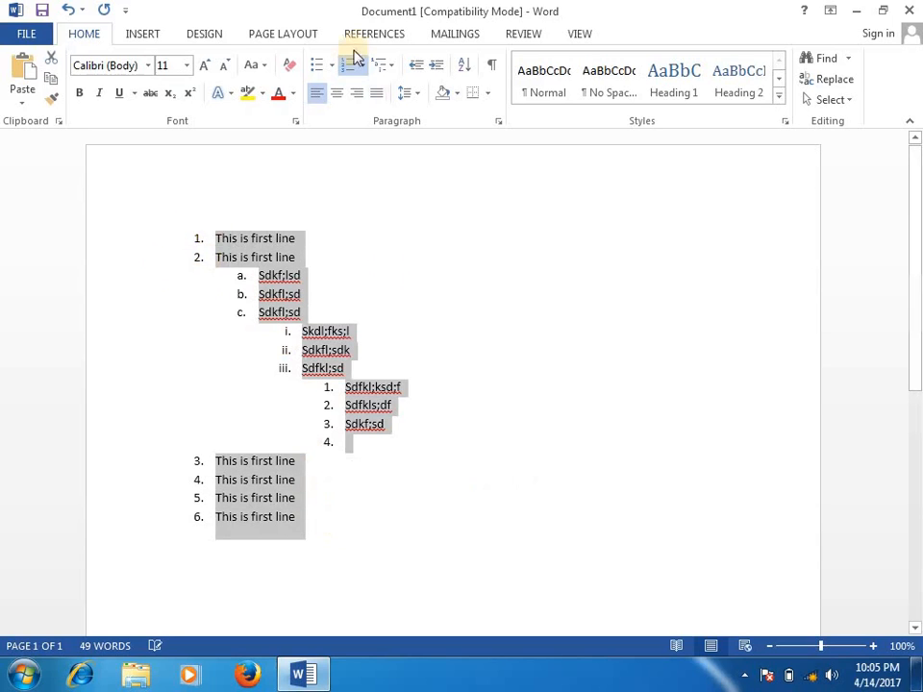
pyautogui.click(392, 65)
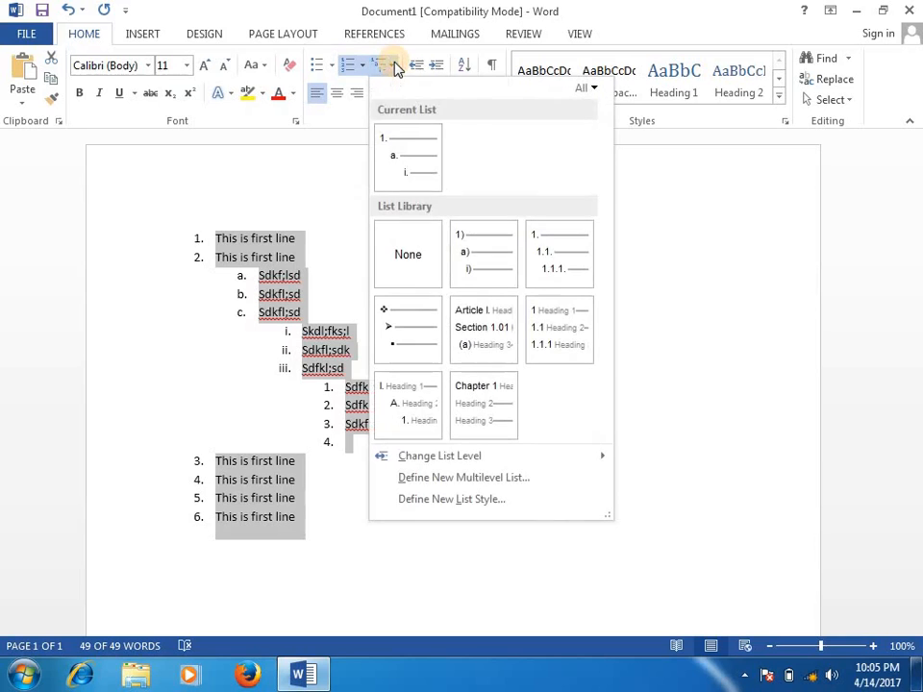
pyautogui.moveTo(476, 256)
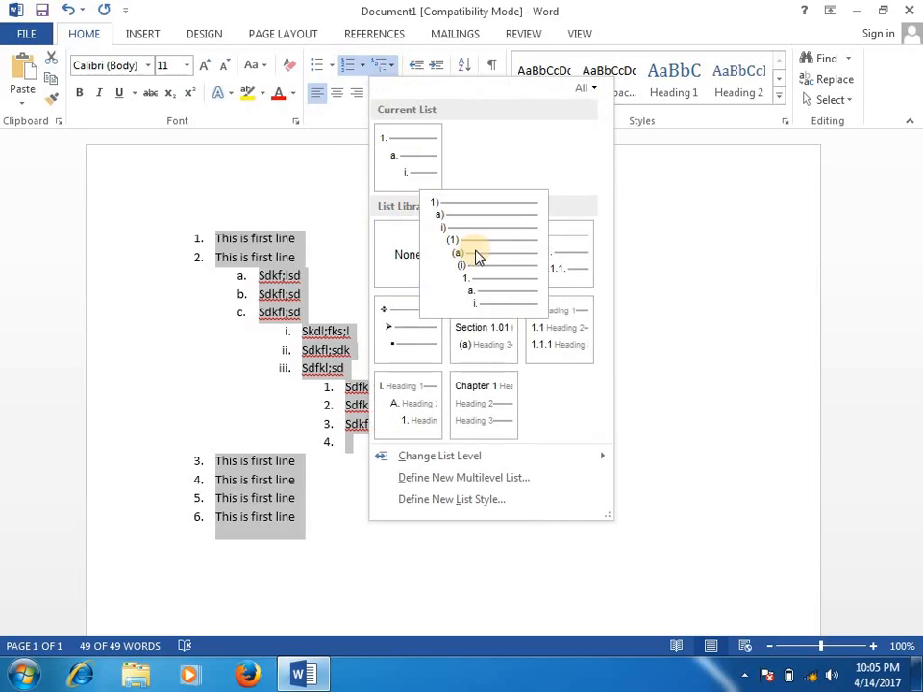
pyautogui.moveTo(539, 255)
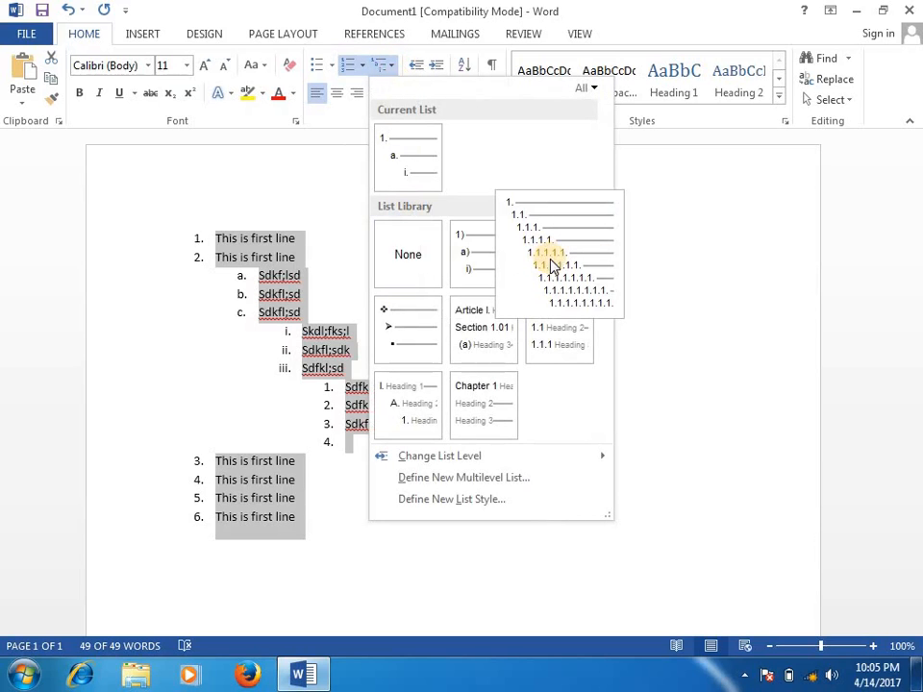
pyautogui.click(548, 255)
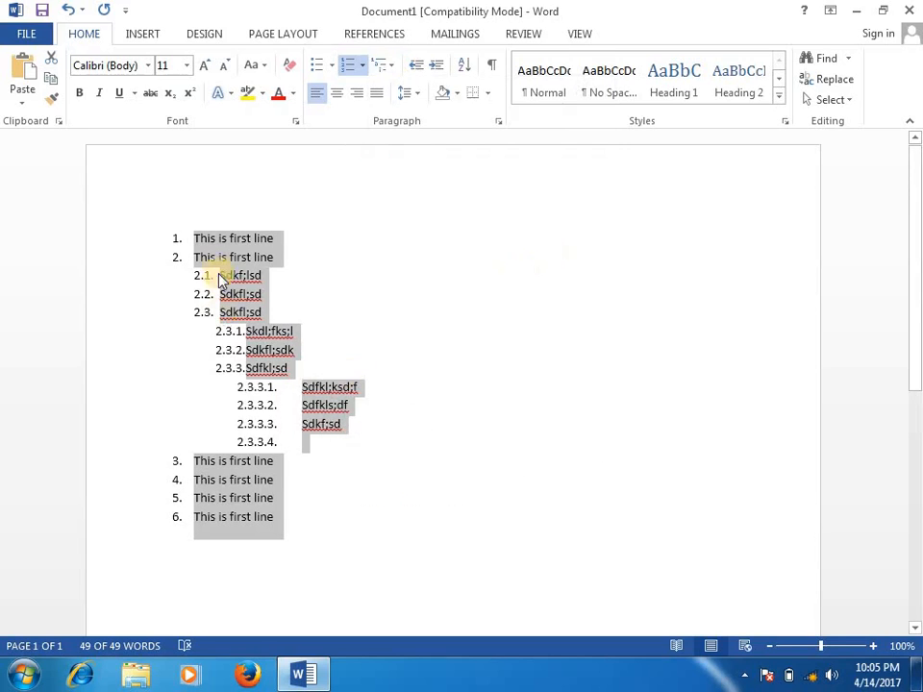
# Apply the symbol-bullet multilevel style to the whole list, and replace it with the Article I. / Section 1.01 / (a) heading style.
pyautogui.click(390, 65)
pyautogui.click(415, 326)
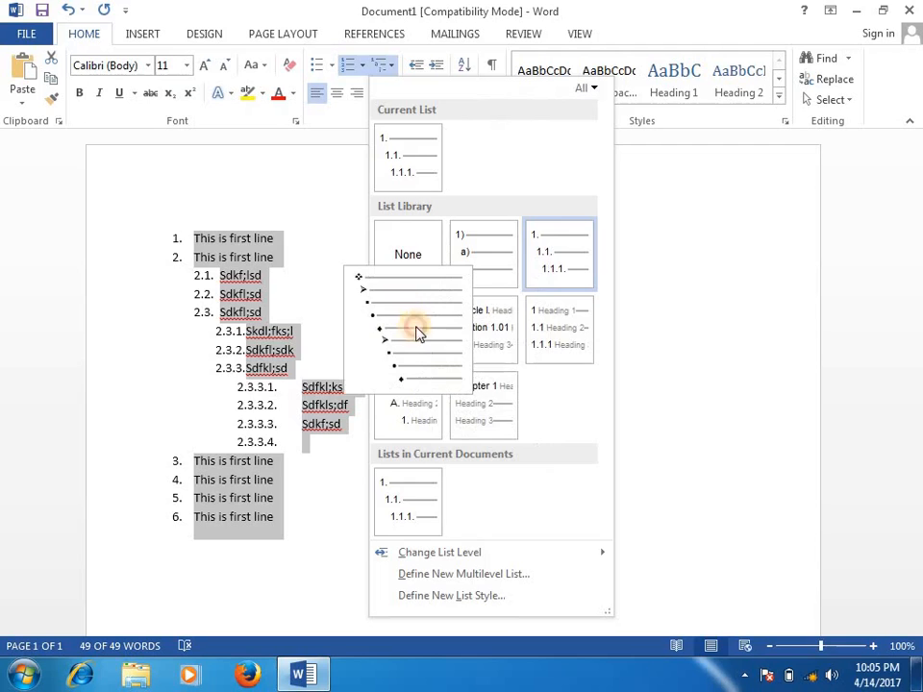
pyautogui.click(385, 67)
pyautogui.click(477, 330)
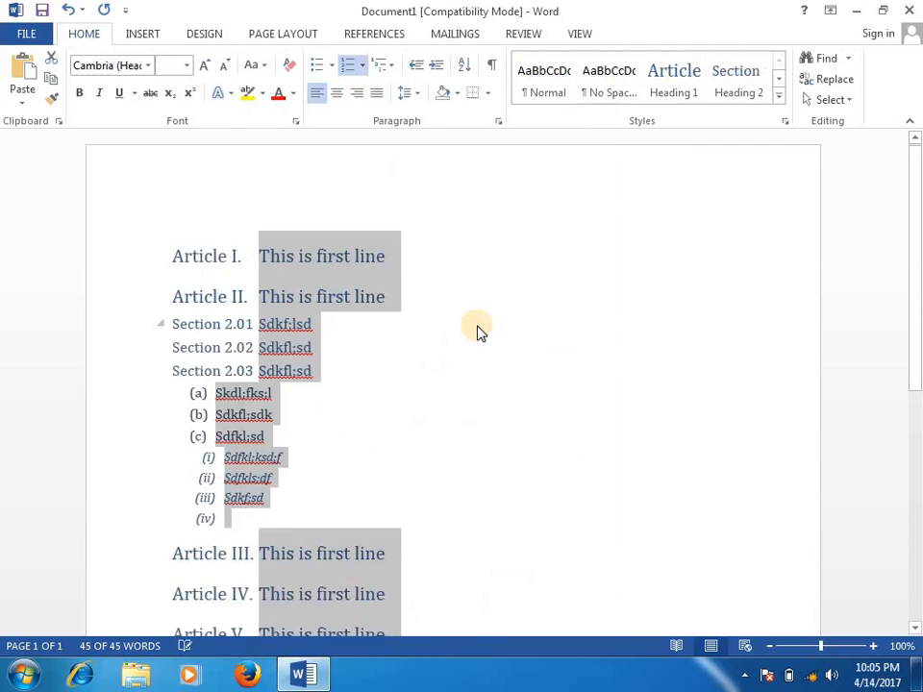
# Set the multilevel list format of all selected lines to None and close the Navigation pane.
pyautogui.click(383, 65)
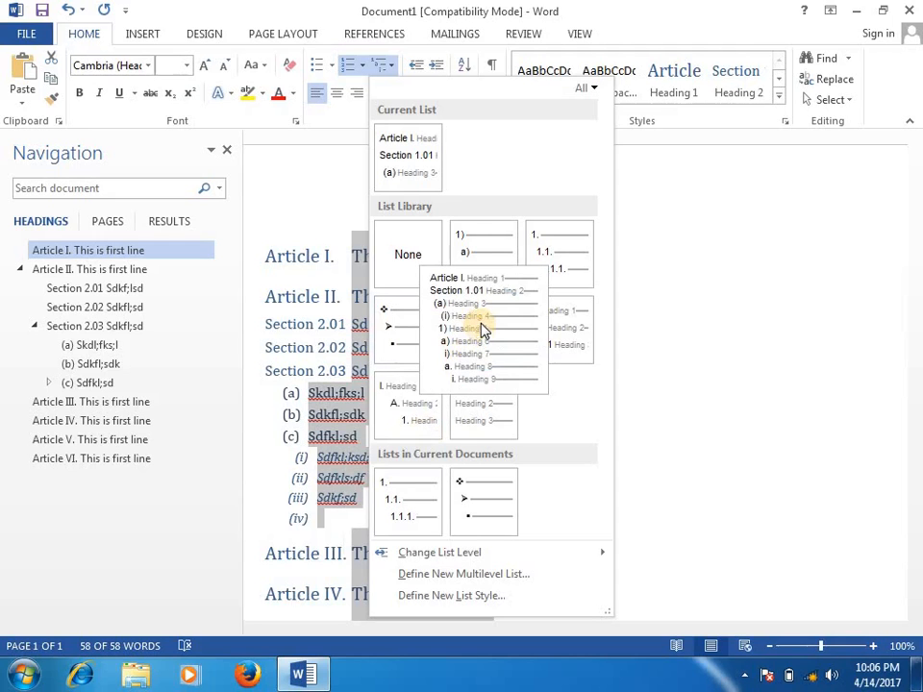
pyautogui.click(409, 253)
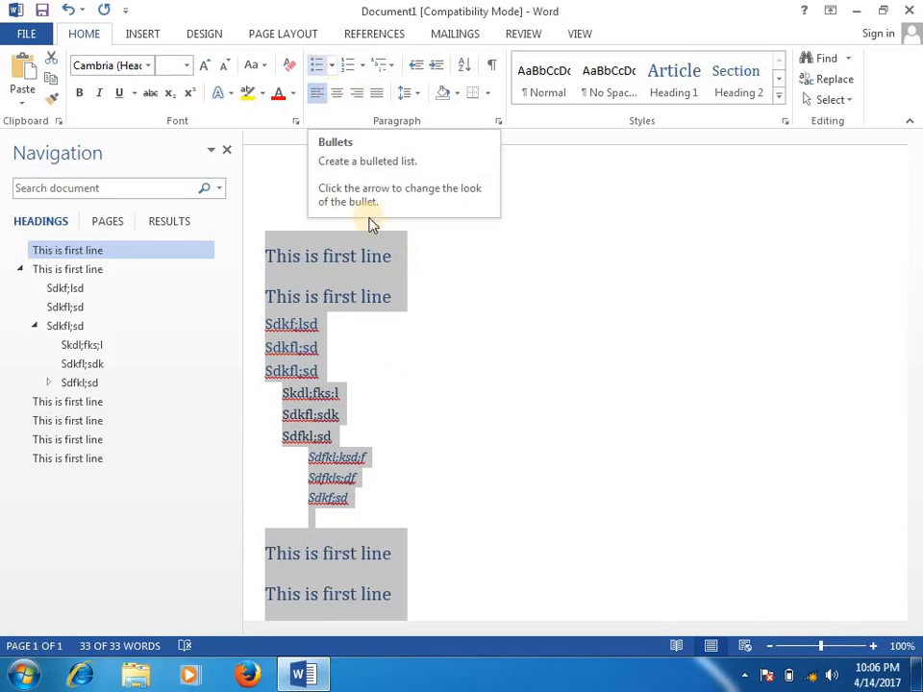
pyautogui.click(227, 152)
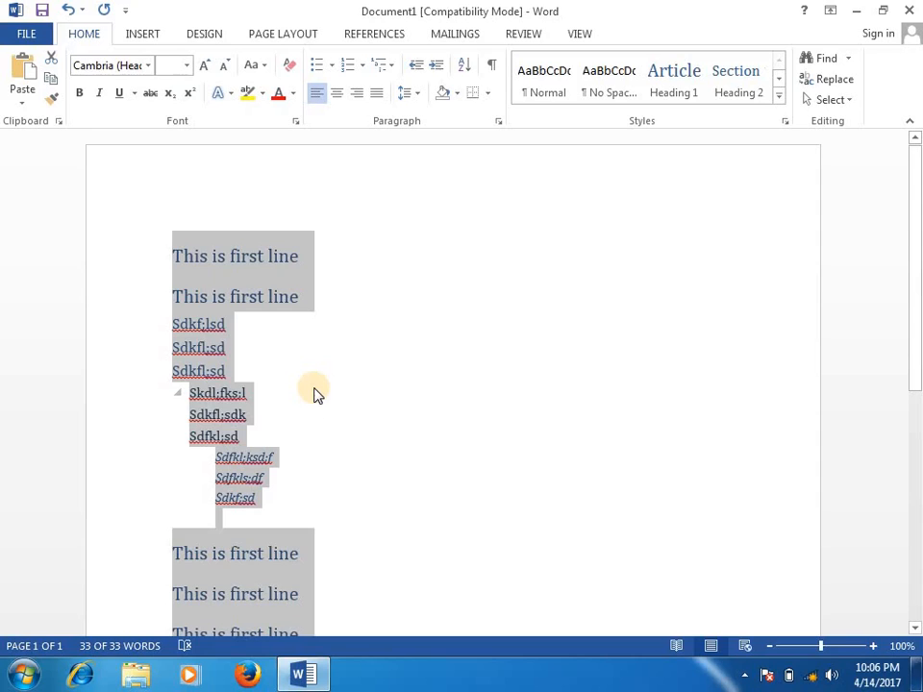
# Replace the document's content with six plain lines reading "This is first line".
pyautogui.write('This is first line')
pyautogui.press('ctrl')
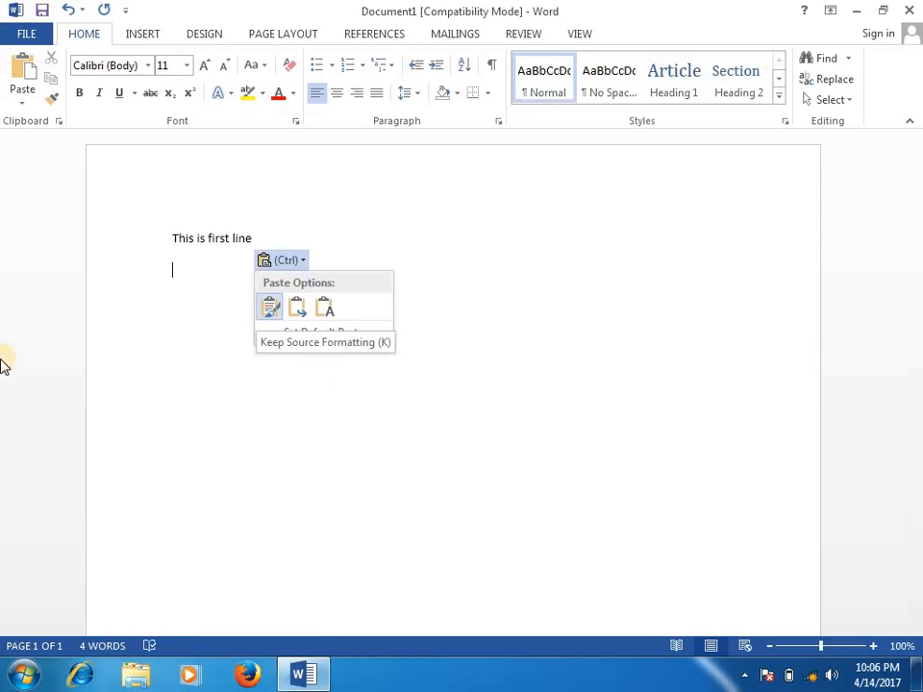
pyautogui.click(186, 316)
pyautogui.hotkey('ctrl', 'v')
pyautogui.hotkey('ctrl', 'v')
pyautogui.hotkey('ctrl', 'v')
pyautogui.hotkey('ctrl', 'v')
pyautogui.hotkey('ctrl', 'v')
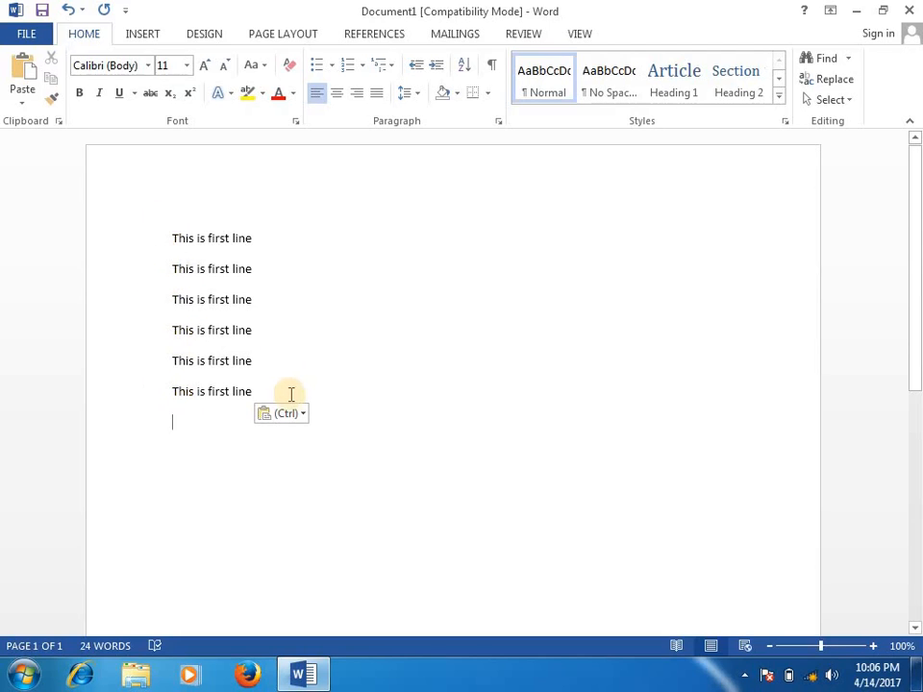
# Delete all the text in the document.
pyautogui.hotkey('ctrl', 'a')
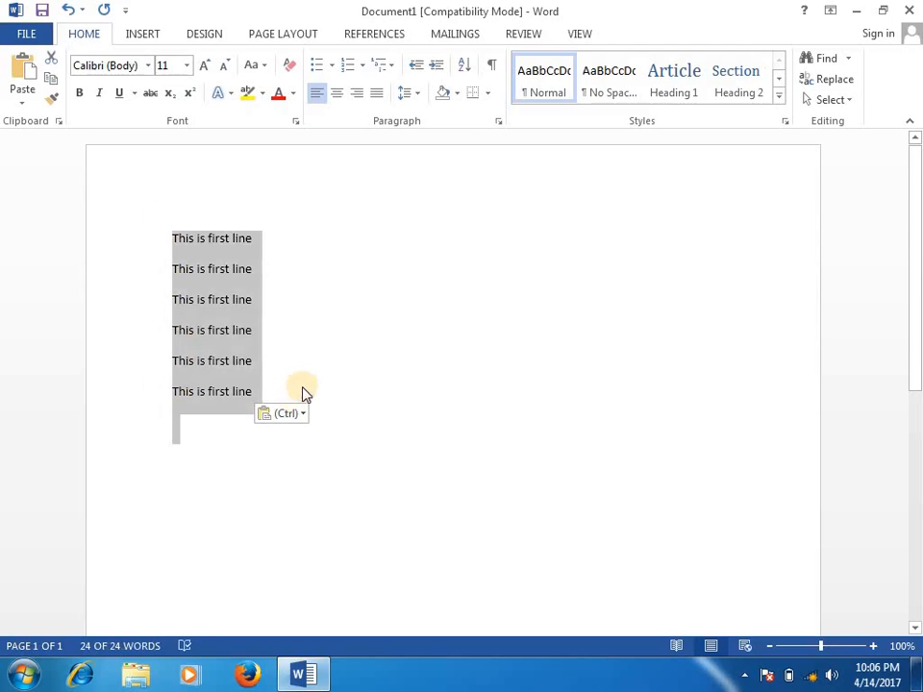
pyautogui.press('Delete')
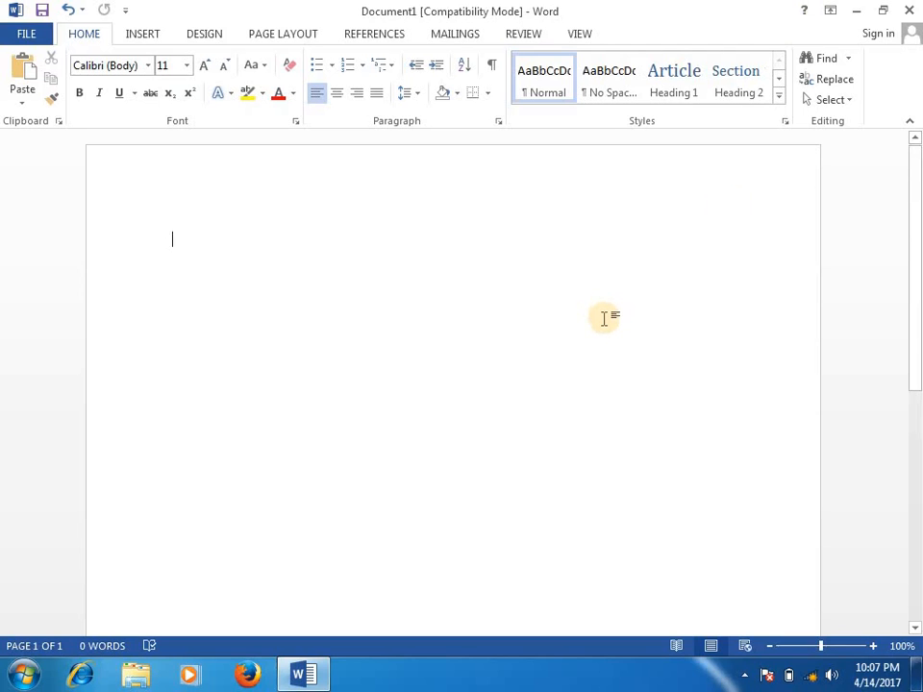
# Search Word Help for "table" and open the article on "Draw Table" under "Home/Borders".
pyautogui.press('F1')
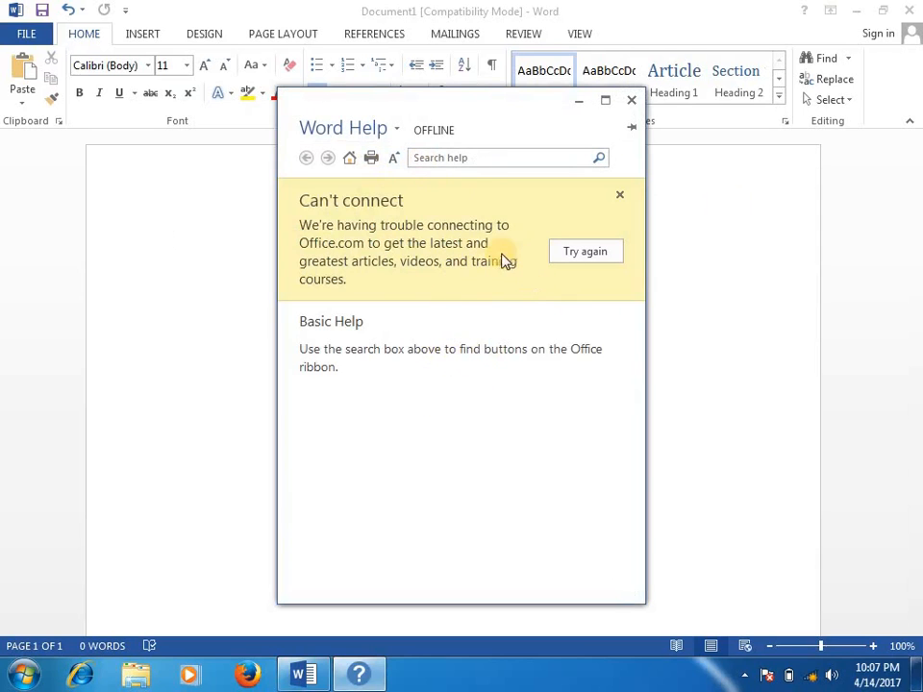
pyautogui.click(489, 157)
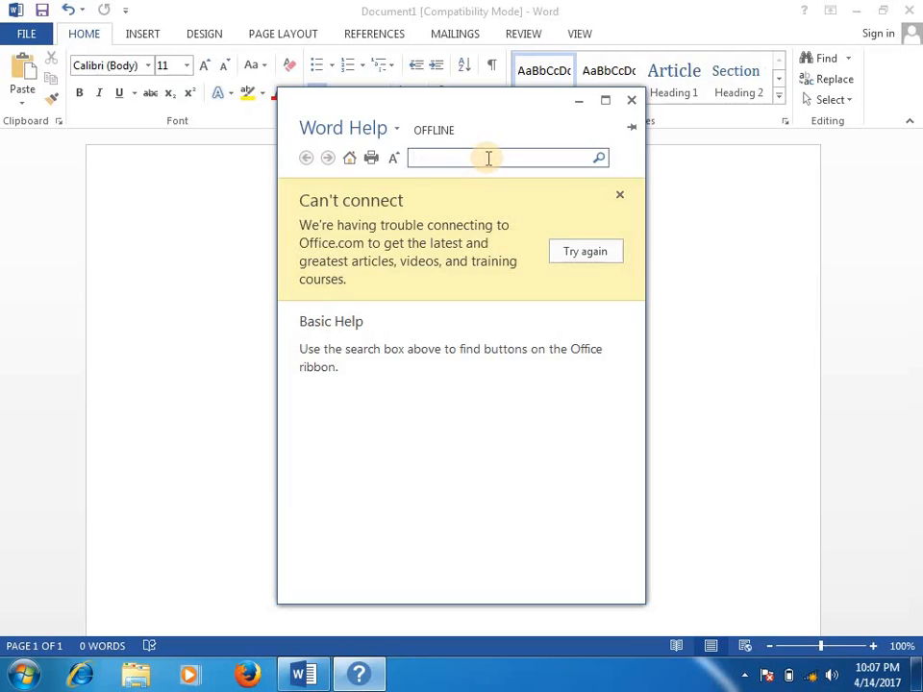
pyautogui.click(334, 321)
pyautogui.click(475, 158)
pyautogui.write('table')
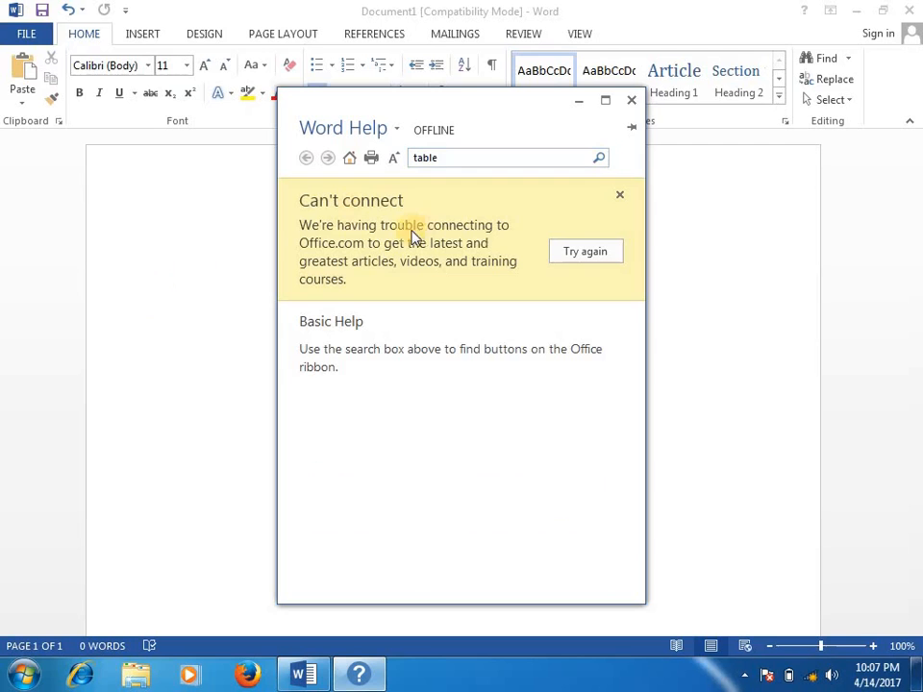
pyautogui.press('Return')
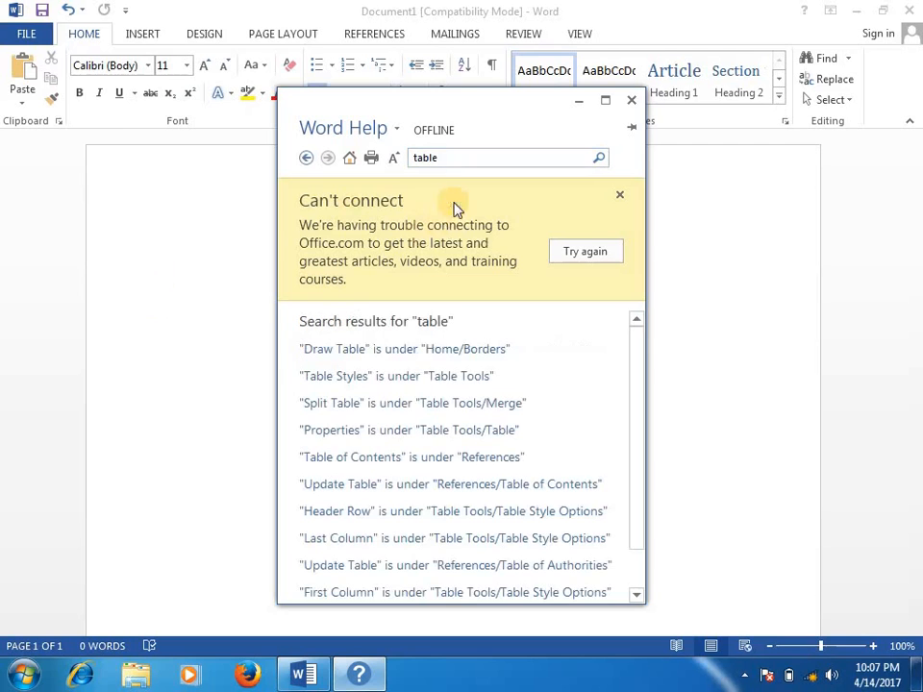
pyautogui.click(370, 355)
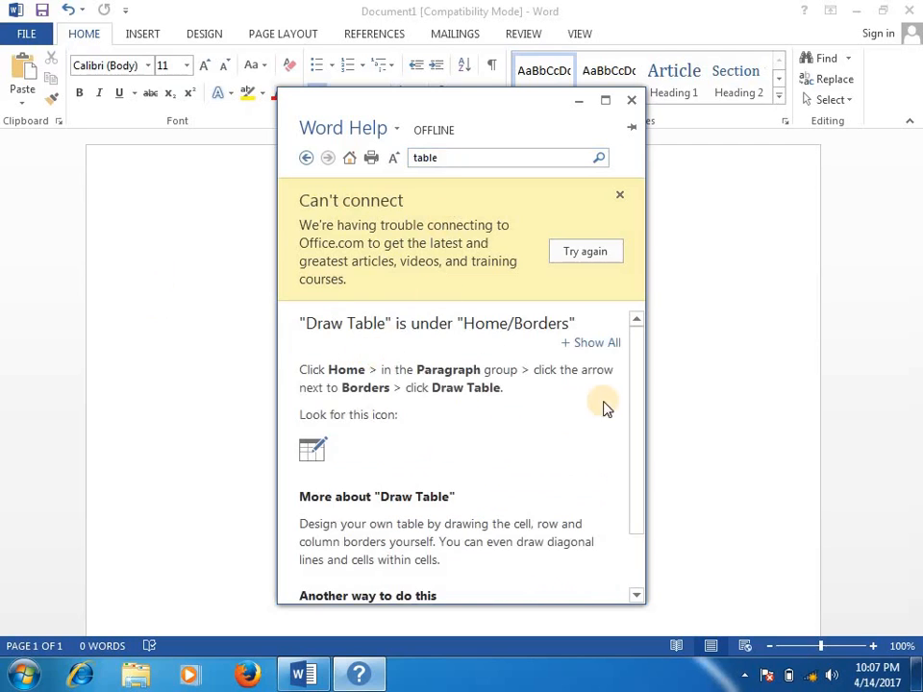
# Copy the whole "Draw Table" help article, close the help window and paste the article into the empty document.
pyautogui.moveTo(636, 395); pyautogui.dragTo(649, 514)
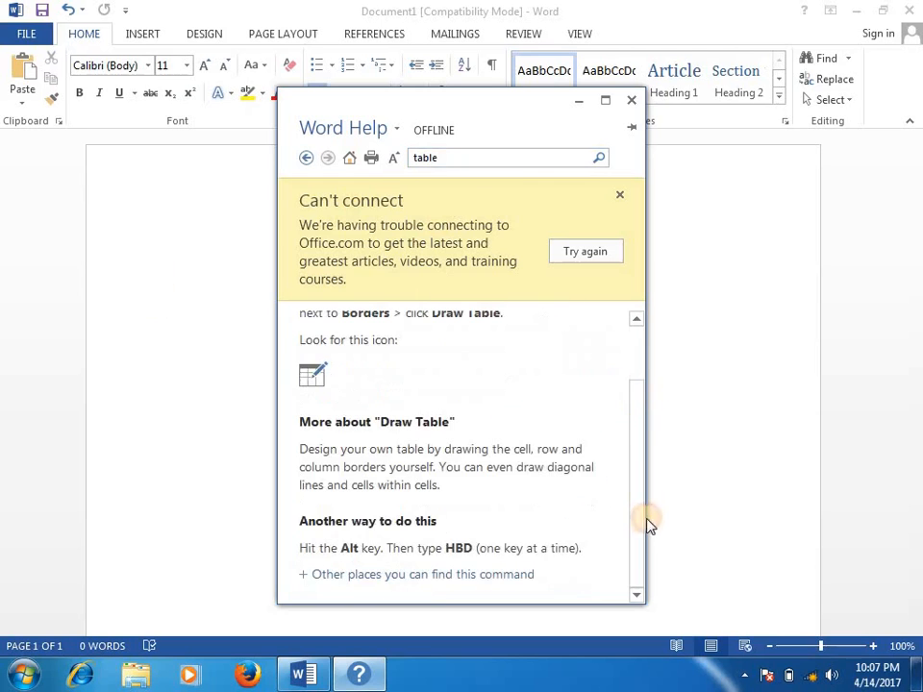
pyautogui.moveTo(640, 466); pyautogui.dragTo(631, 362)
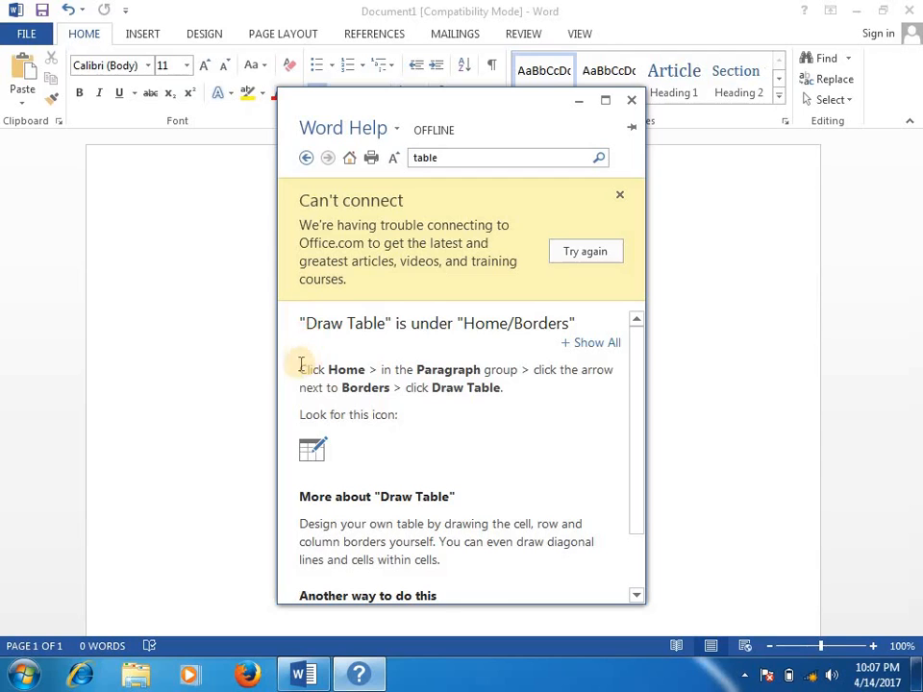
pyautogui.moveTo(299, 325)
pyautogui.mouseDown()
pyautogui.moveTo(449, 470)
pyautogui.moveTo(523, 618)
pyautogui.moveTo(519, 594)
pyautogui.mouseUp()
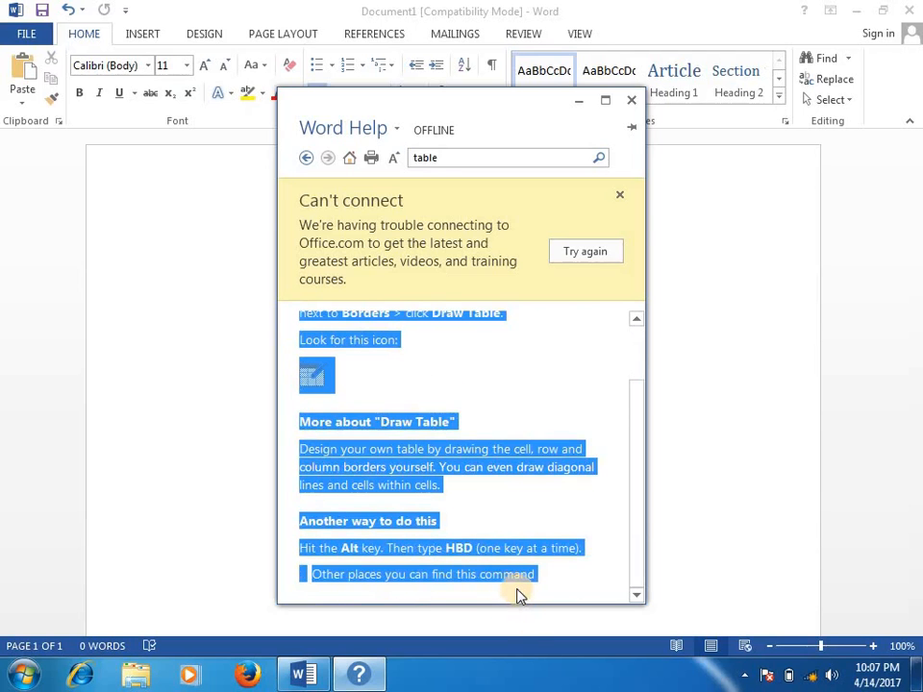
pyautogui.click(631, 102)
pyautogui.hotkey('ctrl', 'v')
pyautogui.scroll(2, 446, 396)
pyautogui.moveTo(181, 435); pyautogui.dragTo(392, 462)
pyautogui.hotkey('ctrl', 'v')
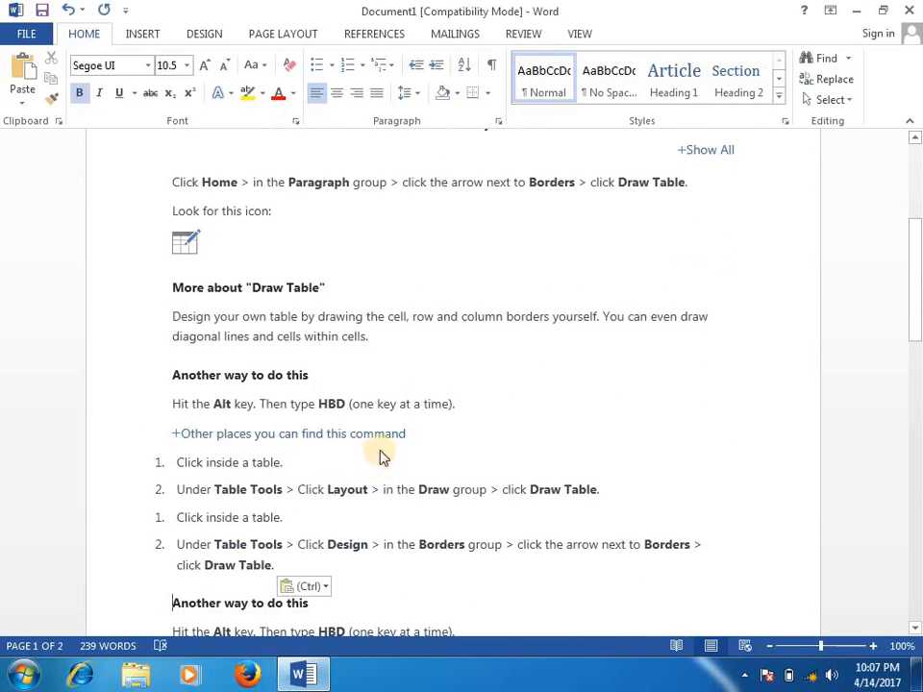
pyautogui.hotkey('ctrl', 'z')
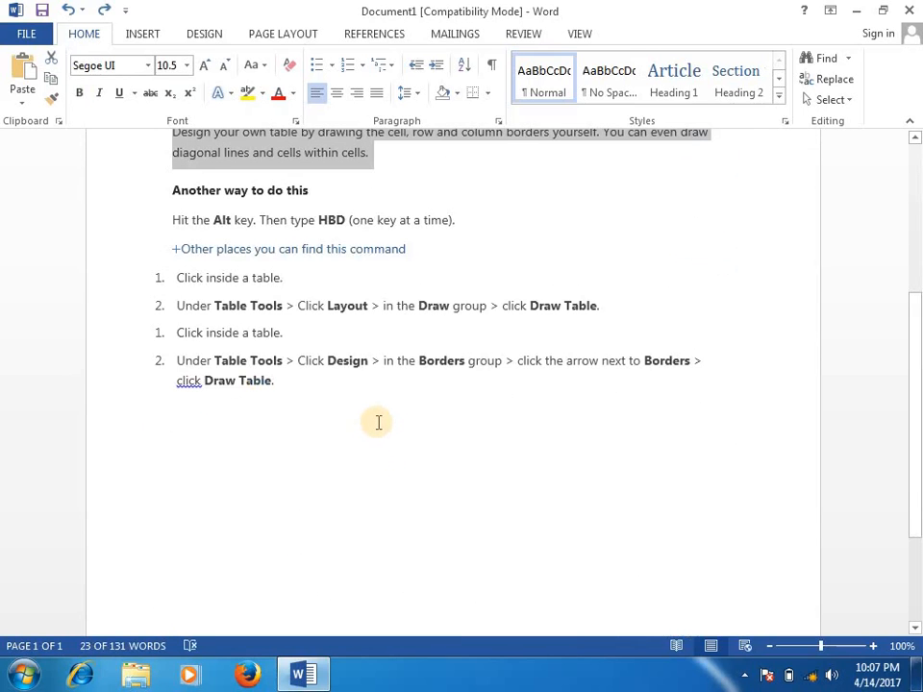
# Extend the "Design your own table" paragraph to three repetitions of its text and remove the blank lines below it.
pyautogui.write('Design your own table by drawing the cell, row and column borders yourself. You can even draw diagonal lines and cells within cells.')
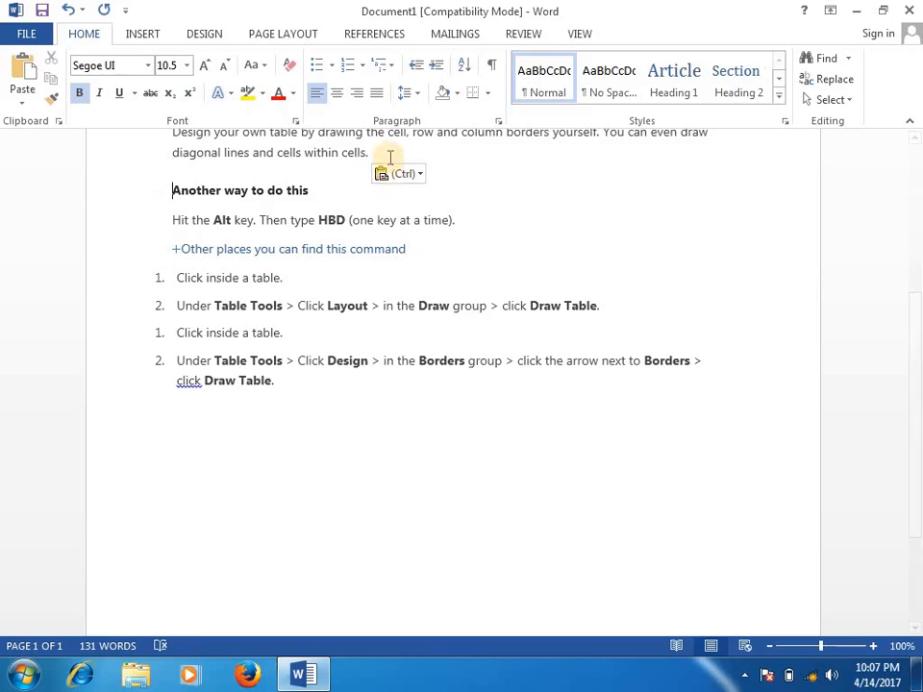
pyautogui.write('Design your own table by drawing the cell, row and column borders yourself. You can even draw diagonal lines and cells within cells.')
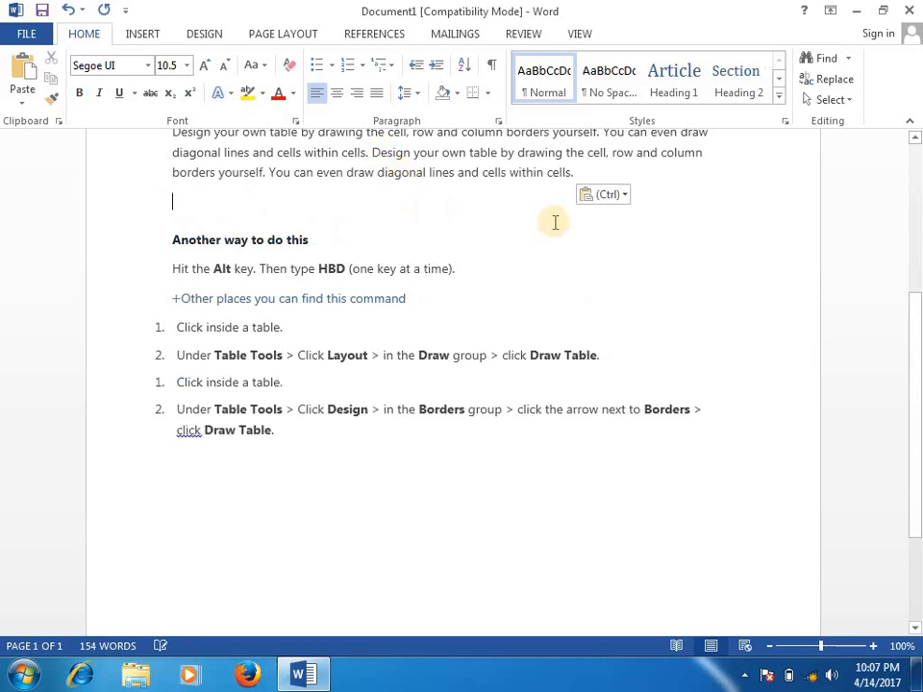
pyautogui.write('Design your own table by drawing the cell, row and column borders yourself. You can even draw diagonal lines and cells within cells.')
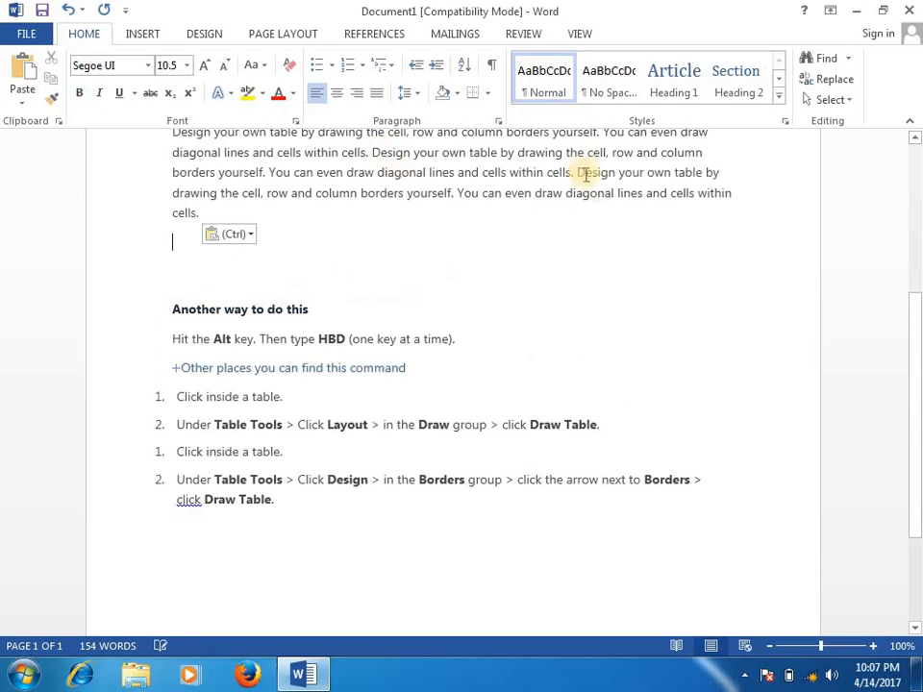
pyautogui.scroll(5, 553, 256)
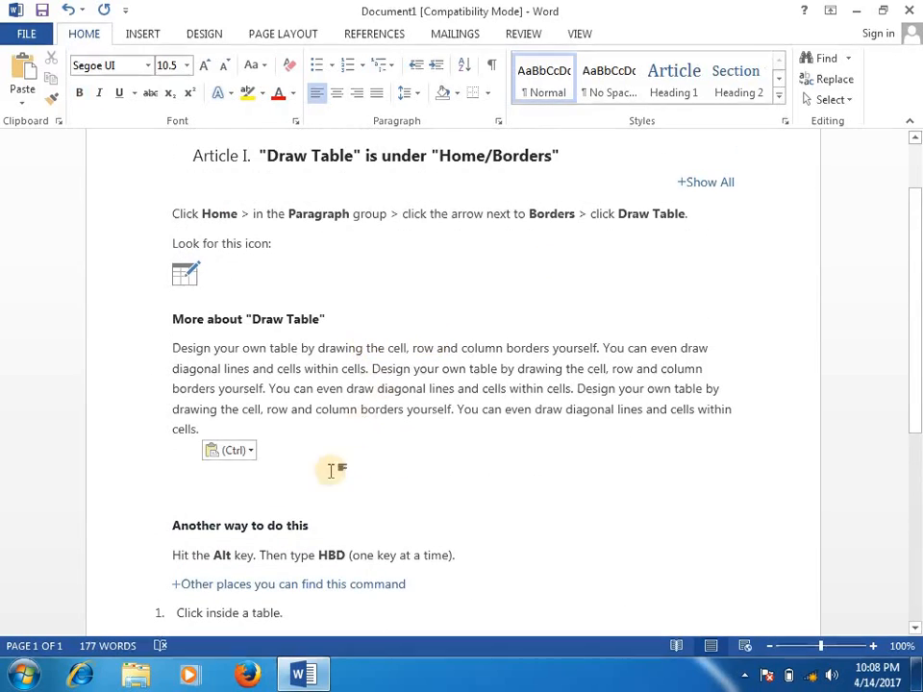
pyautogui.press('BackSpace')
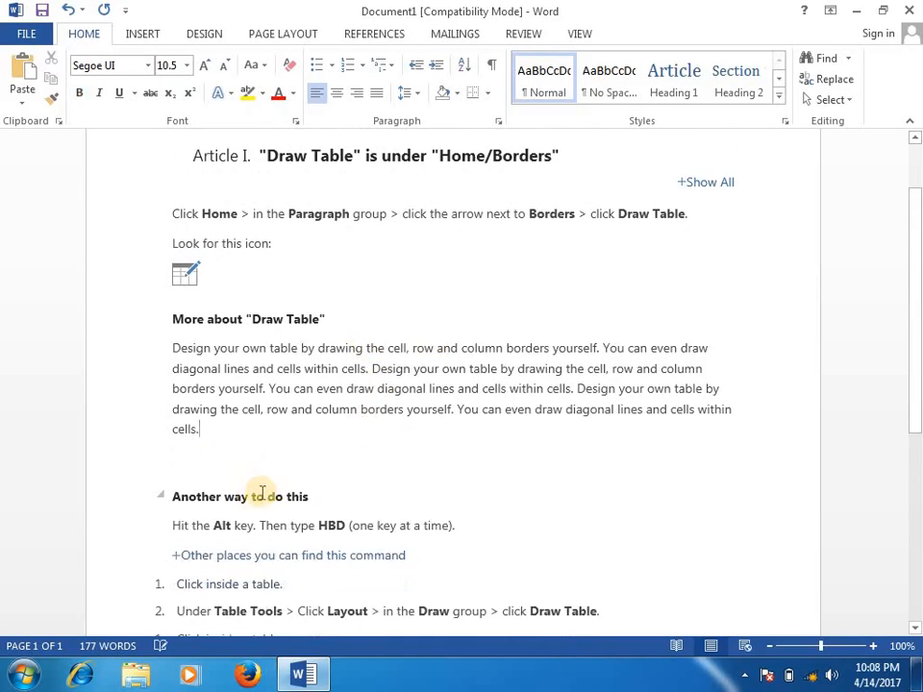
pyautogui.click(237, 456)
pyautogui.press('BackSpace')
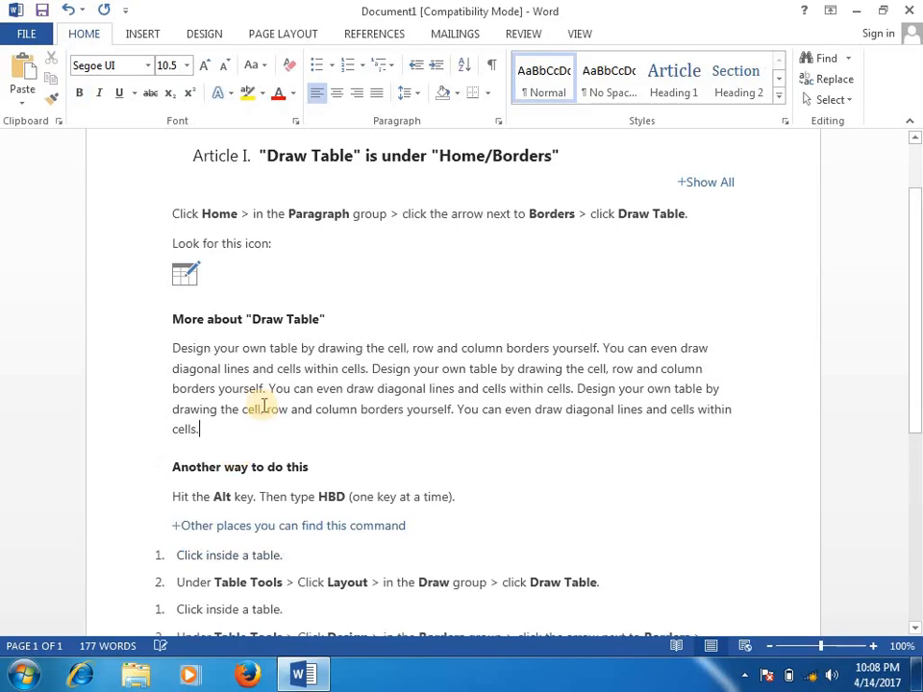
# Align the "Design your own table" paragraph right, left and centered in turn, finishing with justified alignment.
pyautogui.click(229, 368)
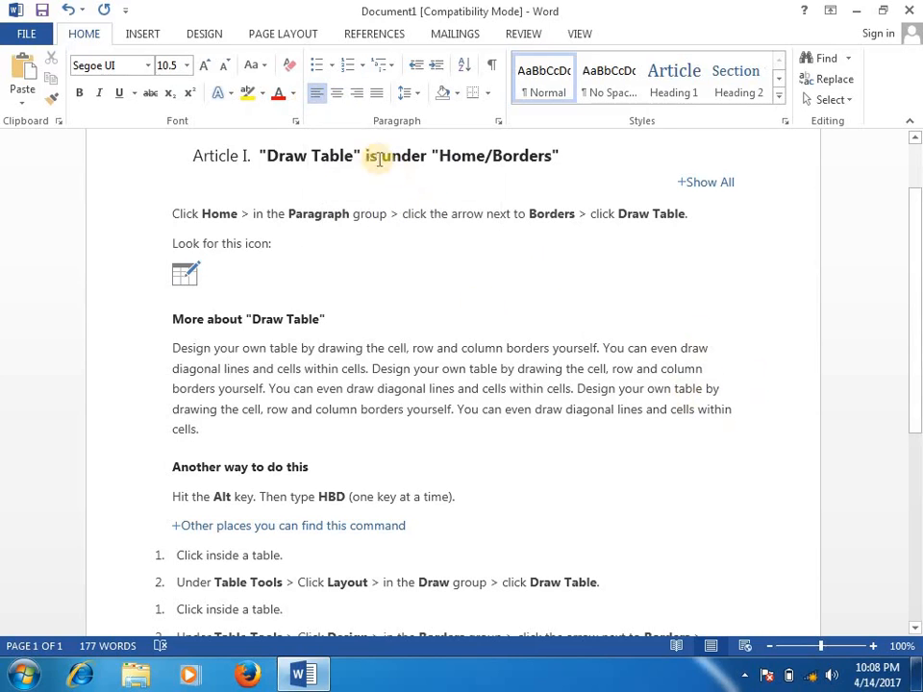
pyautogui.click(355, 96)
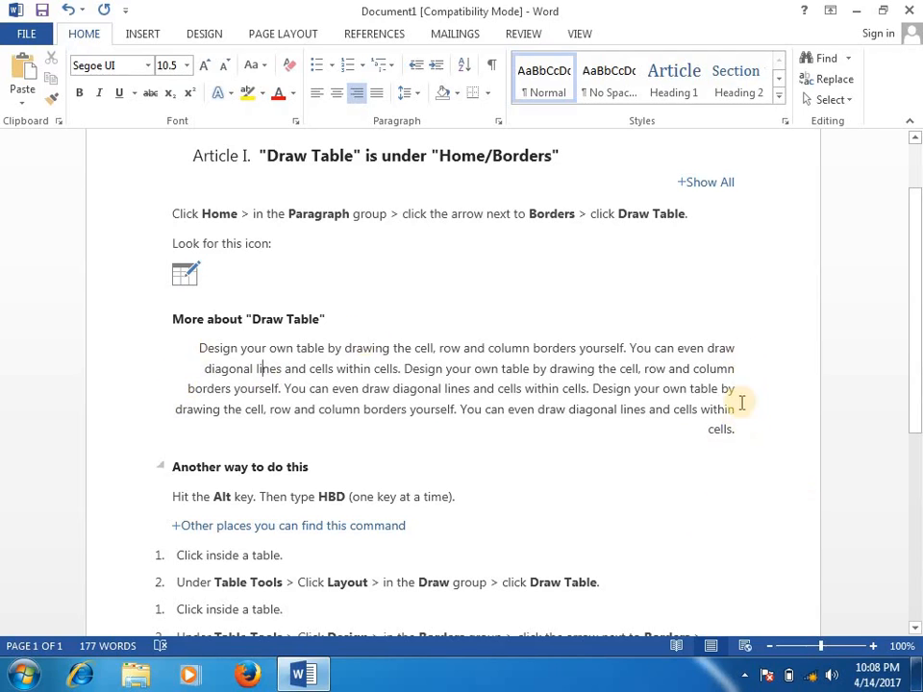
pyautogui.click(318, 93)
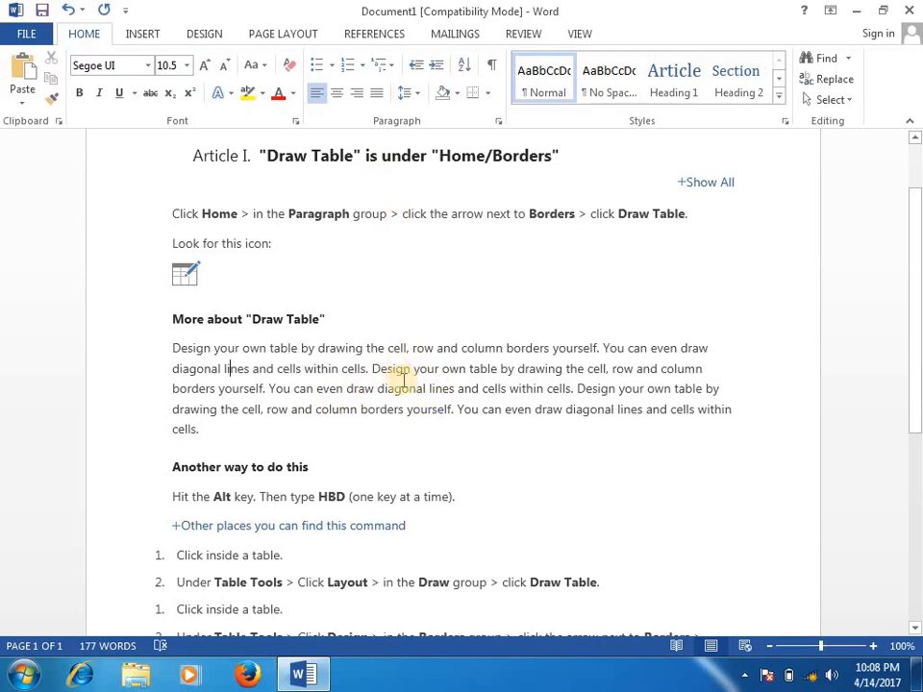
pyautogui.click(337, 100)
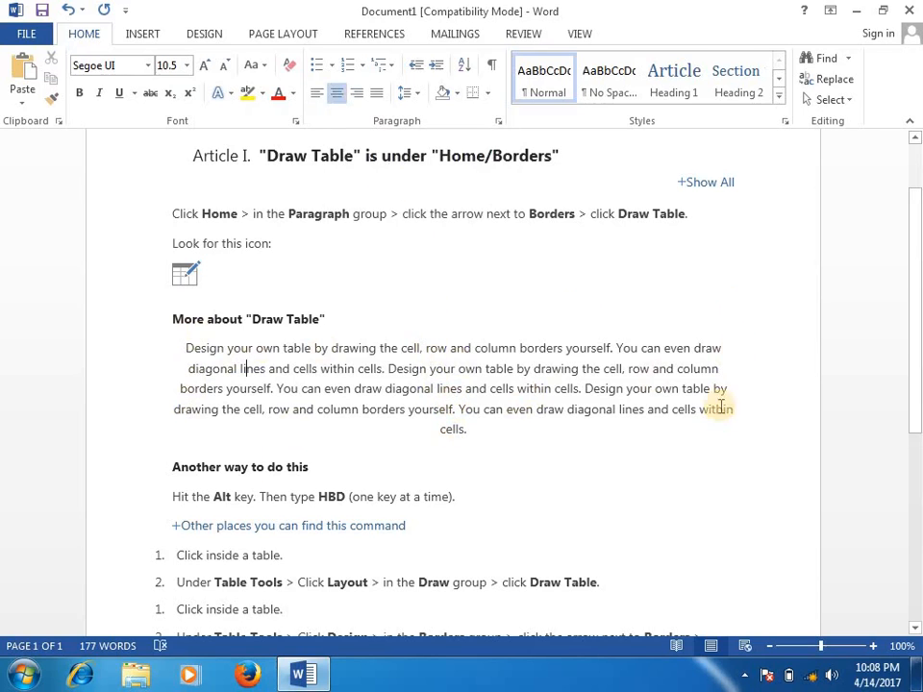
pyautogui.click(379, 100)
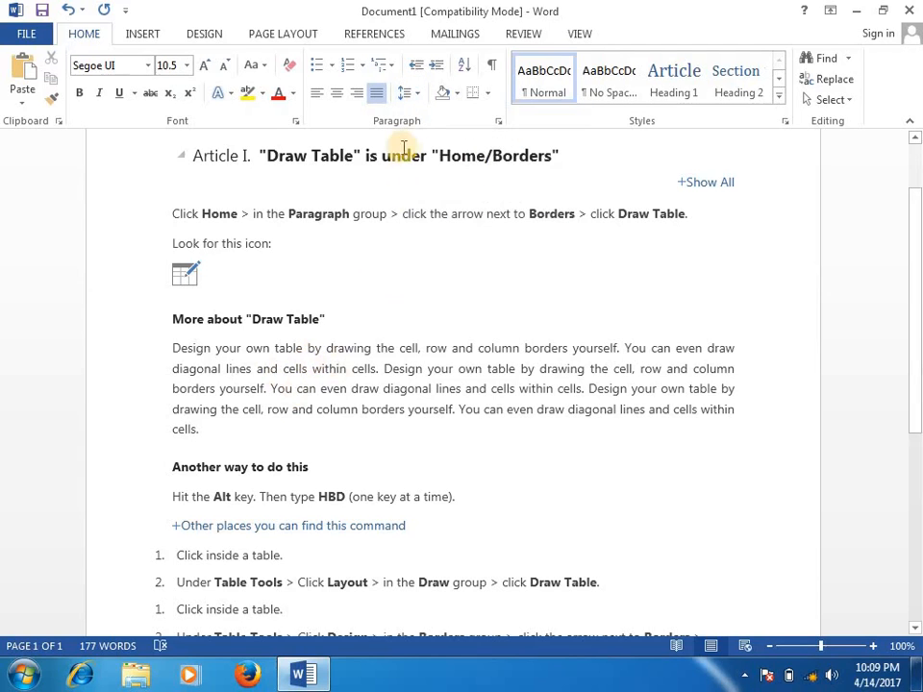
# Set the line spacing of the "Design your own table" paragraph to 1.0 and remove the space before it.
pyautogui.click(412, 95)
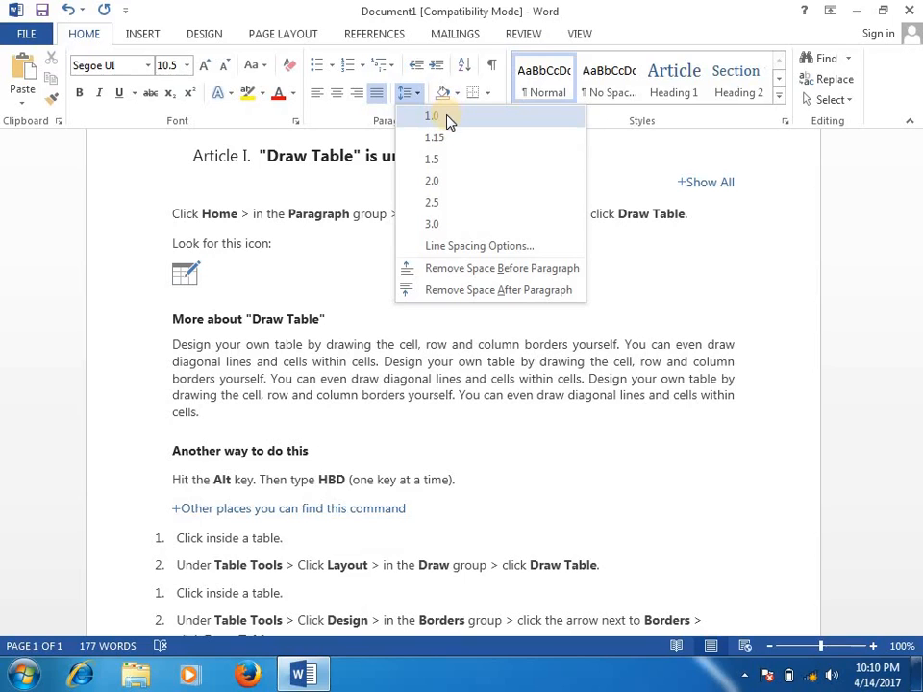
pyautogui.click(433, 116)
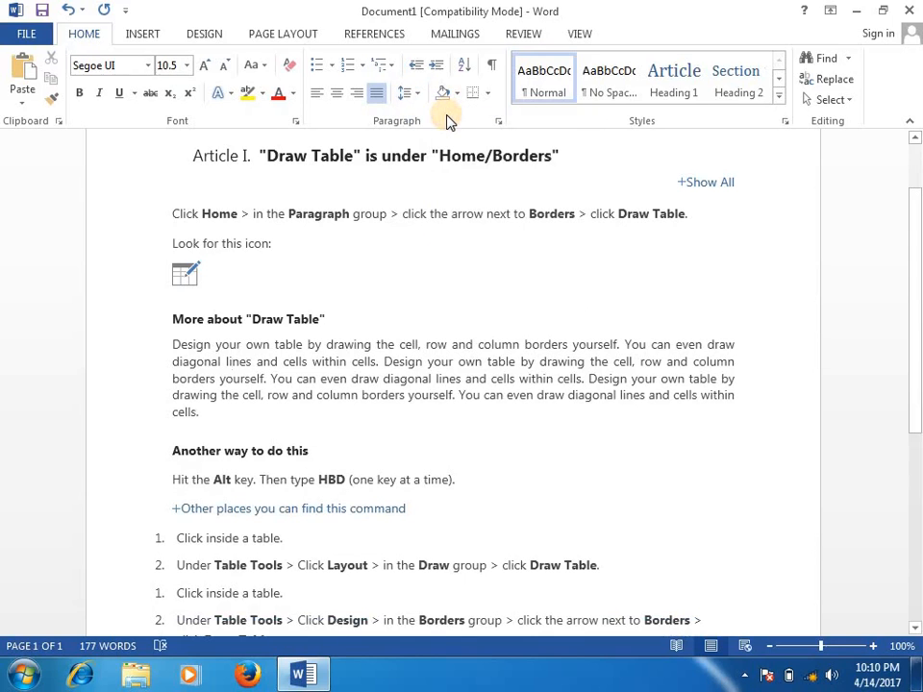
pyautogui.click(417, 94)
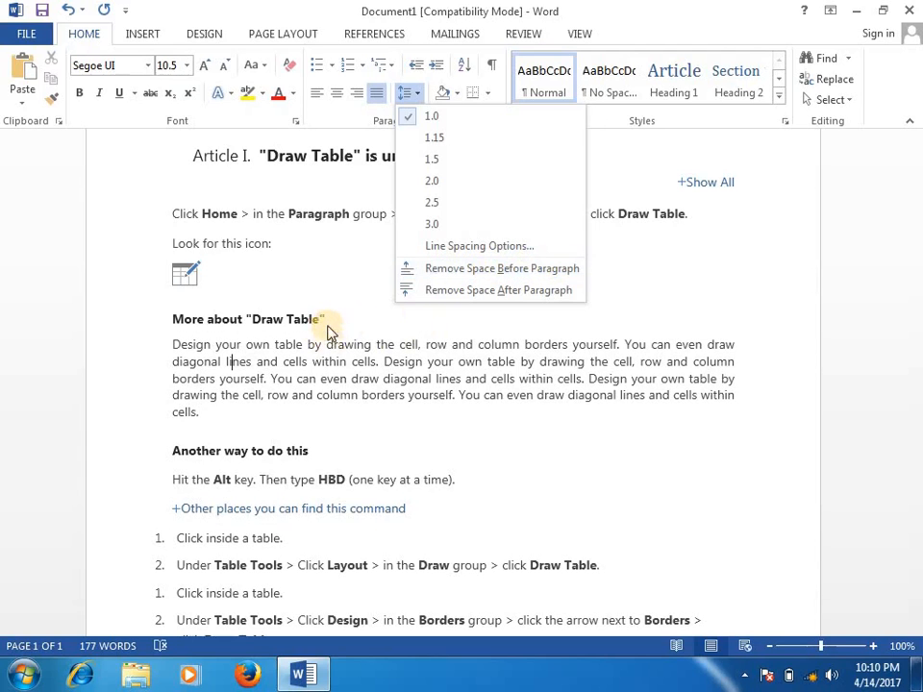
pyautogui.click(462, 270)
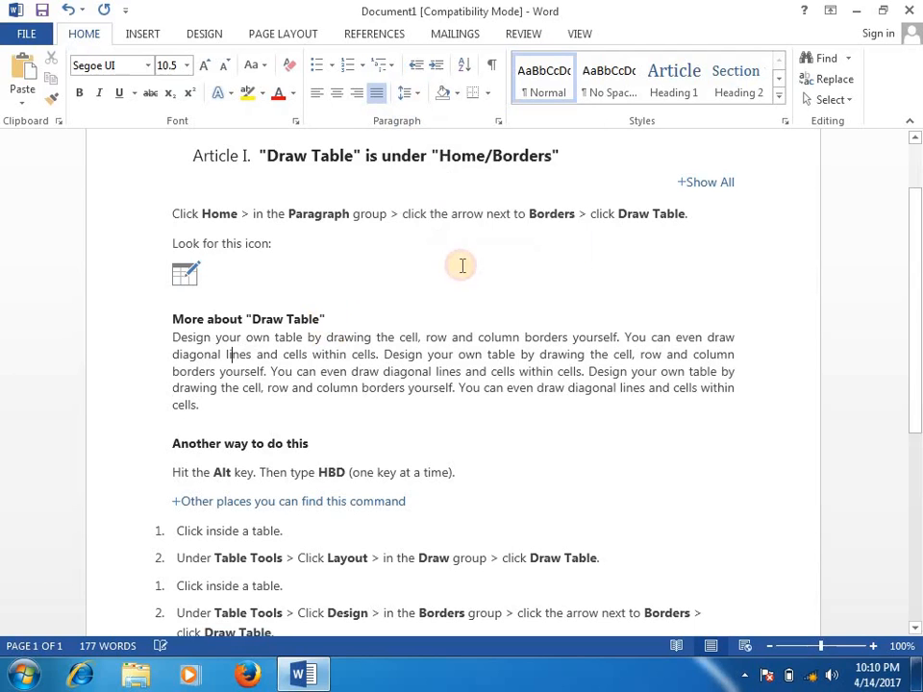
# Add space before the "Design your own table" paragraph, then remove and restore the space after it.
pyautogui.click(407, 93)
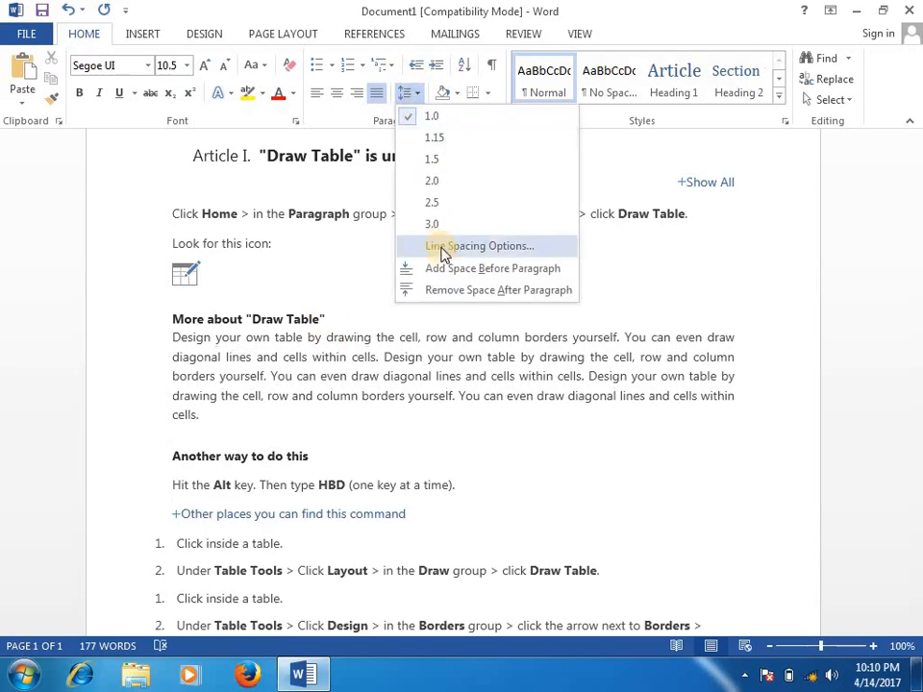
pyautogui.click(445, 271)
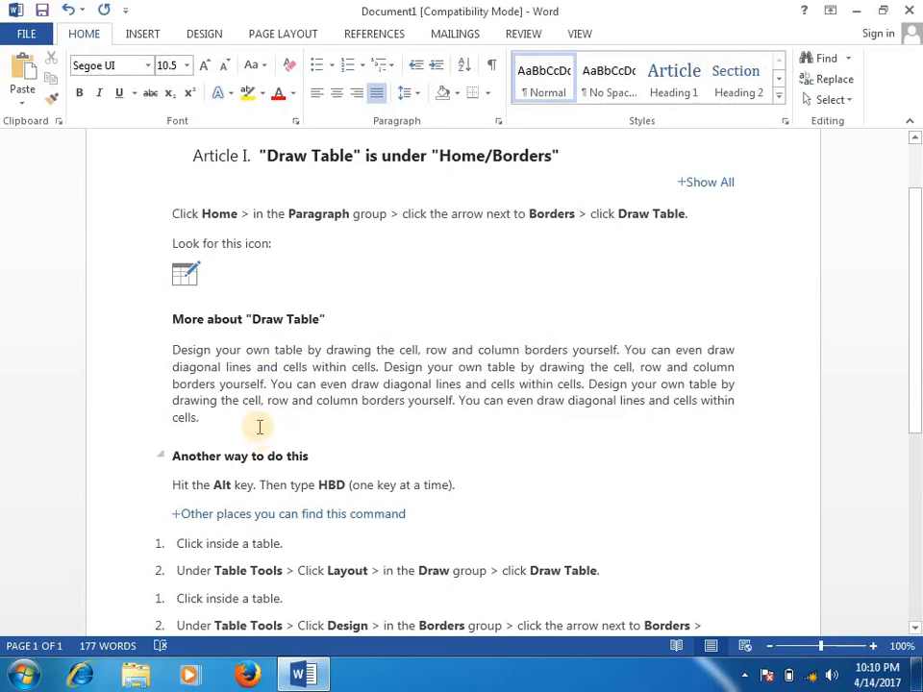
pyautogui.click(408, 94)
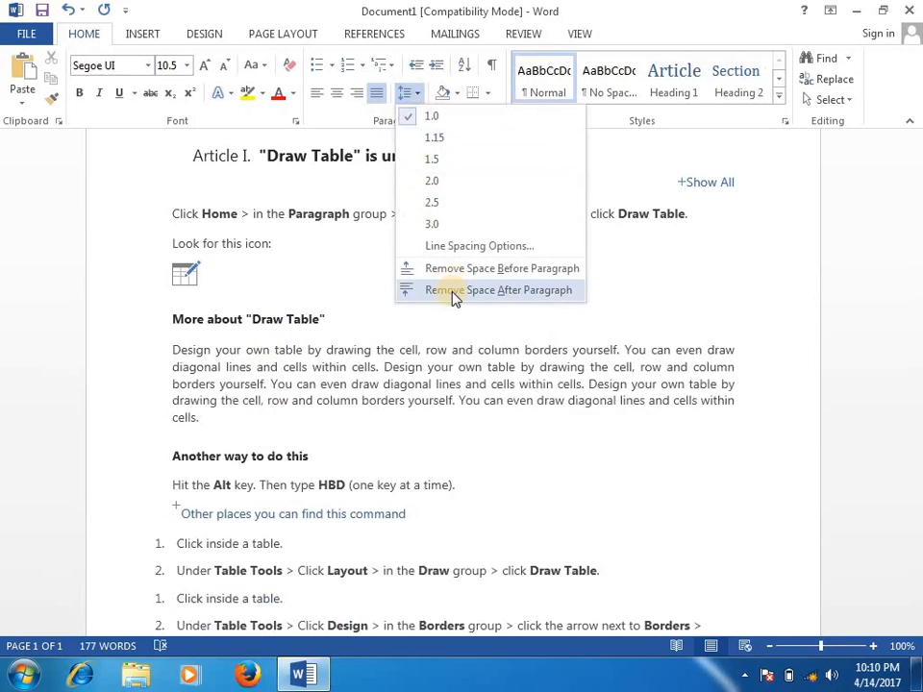
pyautogui.click(453, 291)
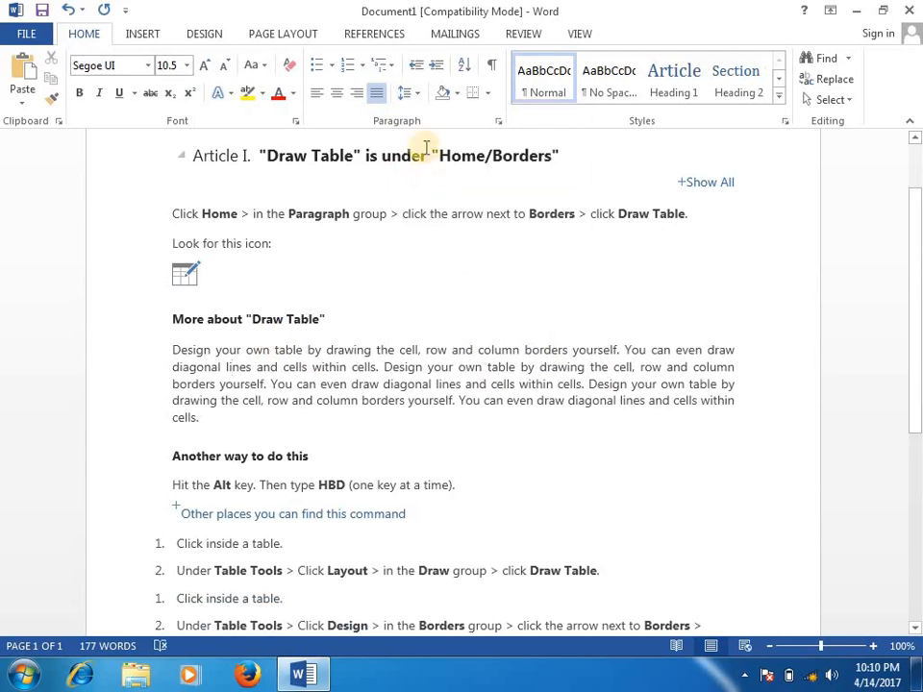
pyautogui.click(407, 93)
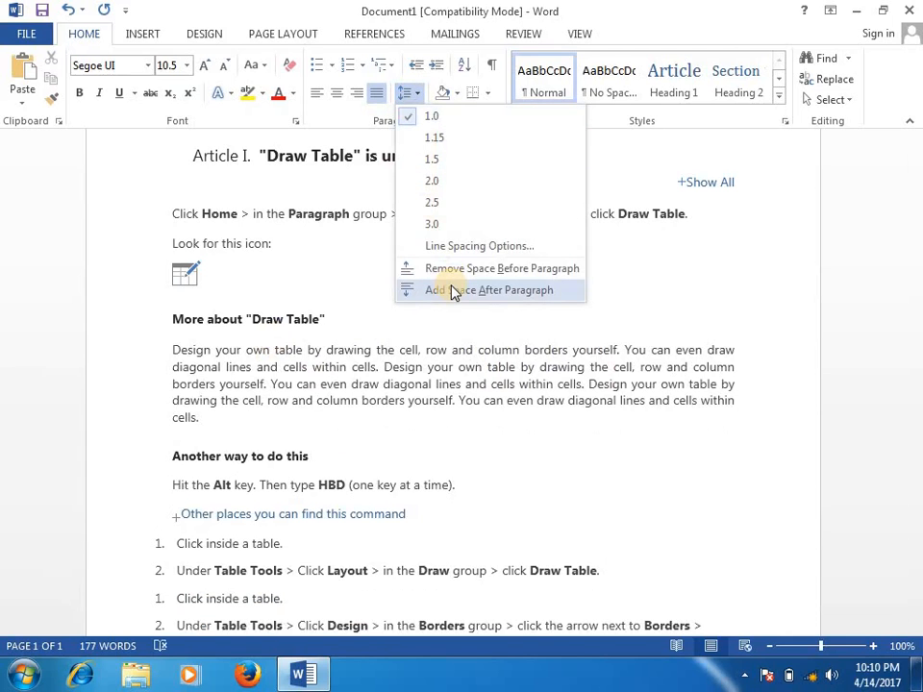
pyautogui.click(448, 289)
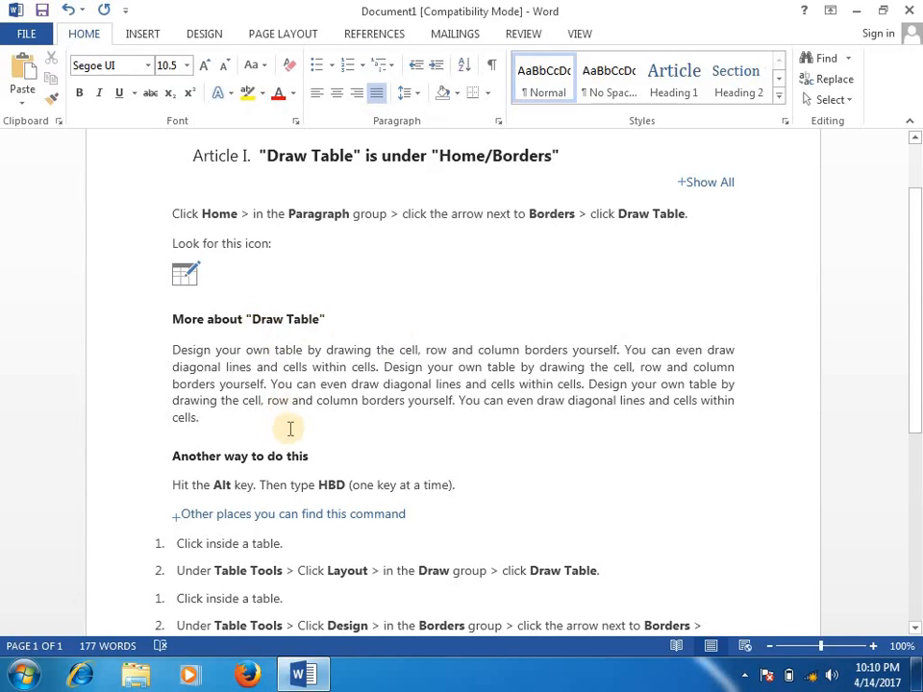
# Try Multiple line spacing at 5 for the "Design your own table" paragraph in the line spacing options and cancel.
pyautogui.click(409, 93)
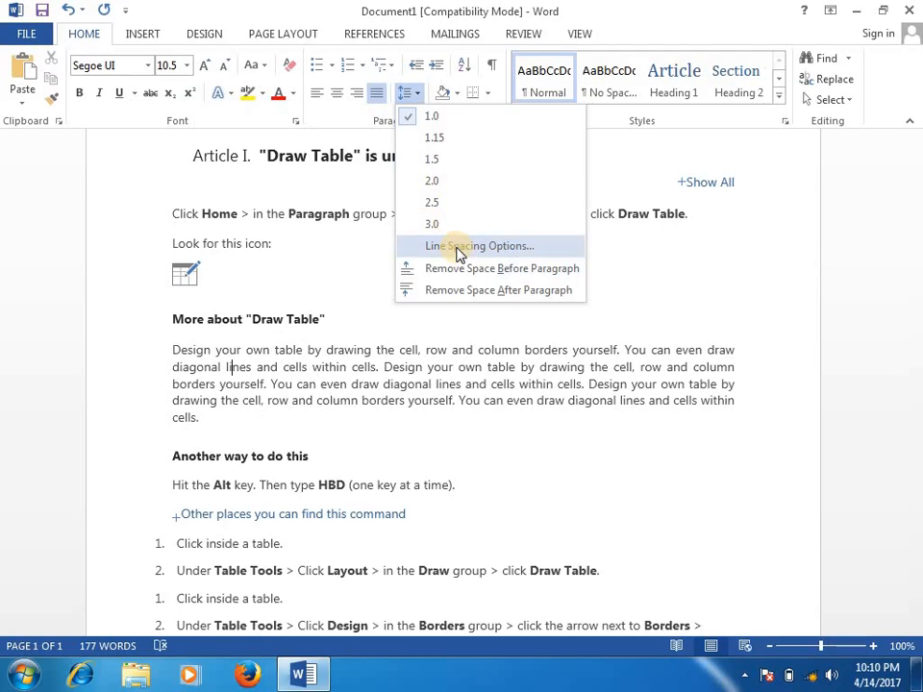
pyautogui.click(459, 248)
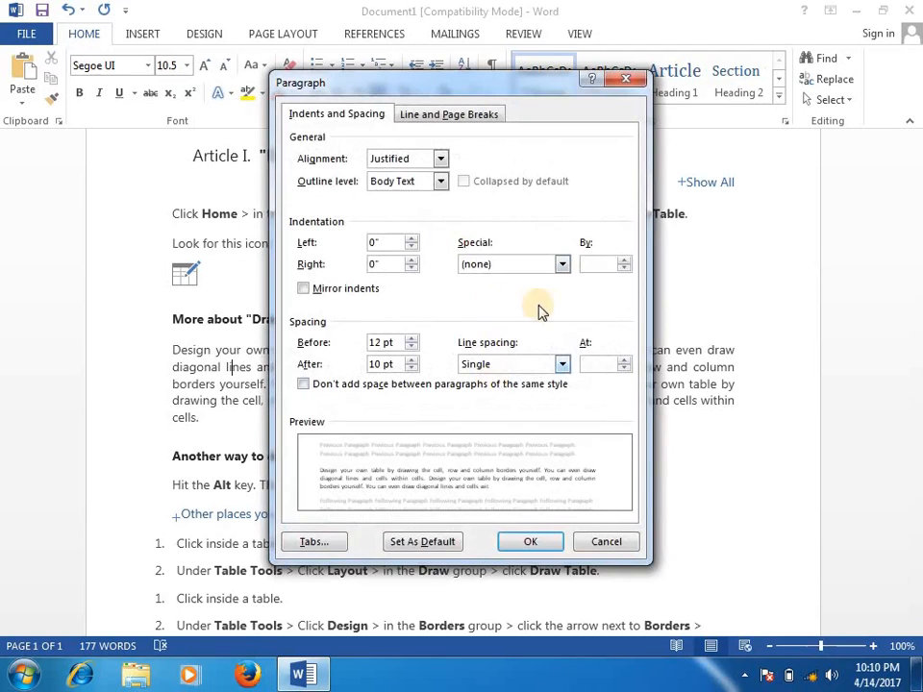
pyautogui.click(562, 365)
pyautogui.click(563, 366)
pyautogui.click(564, 366)
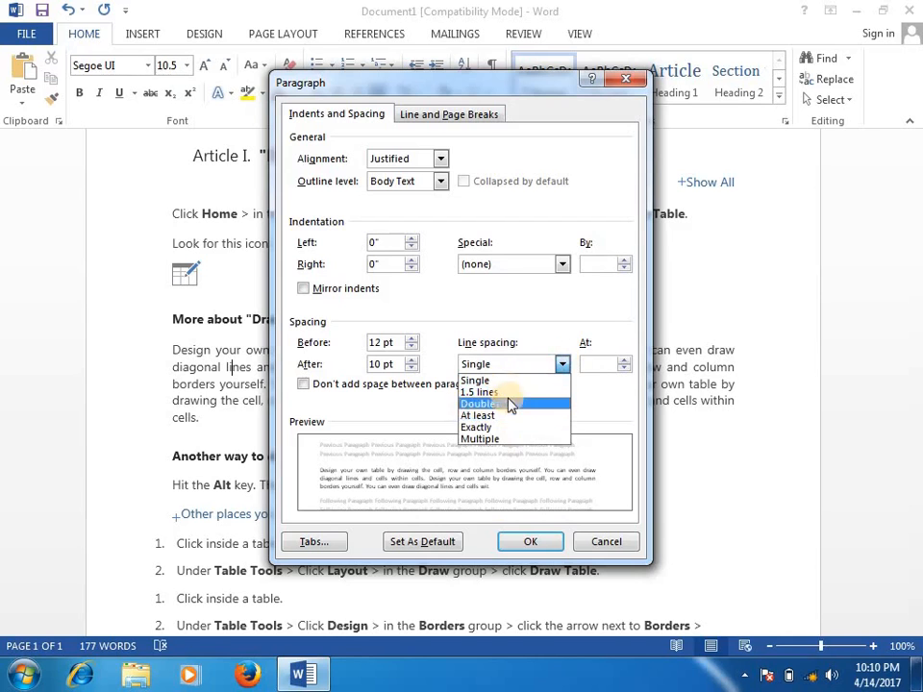
pyautogui.click(613, 390)
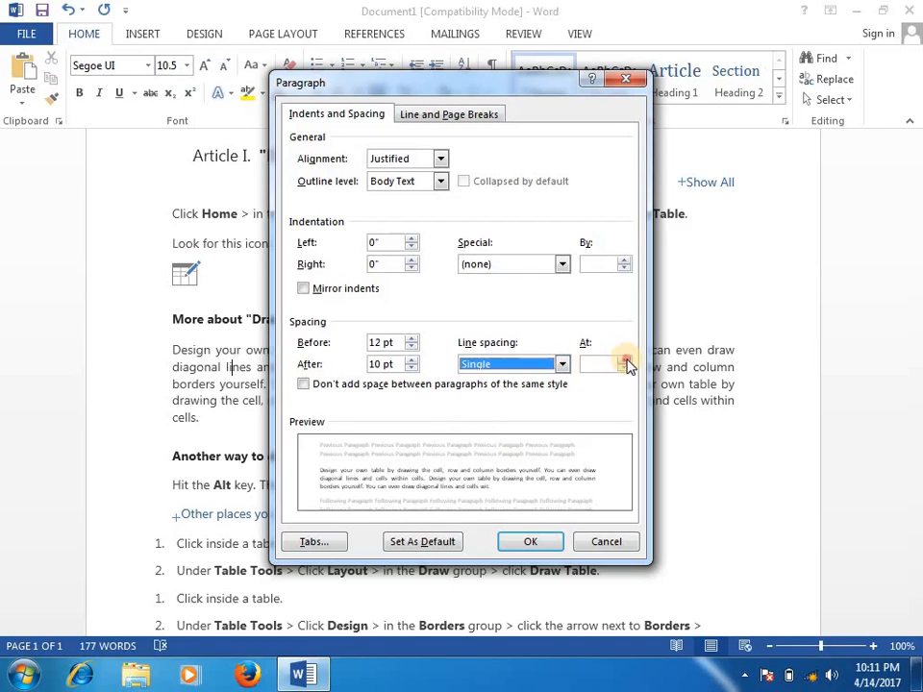
pyautogui.click(625, 359)
pyautogui.click(625, 359)
pyautogui.click(624, 359)
pyautogui.click(624, 360)
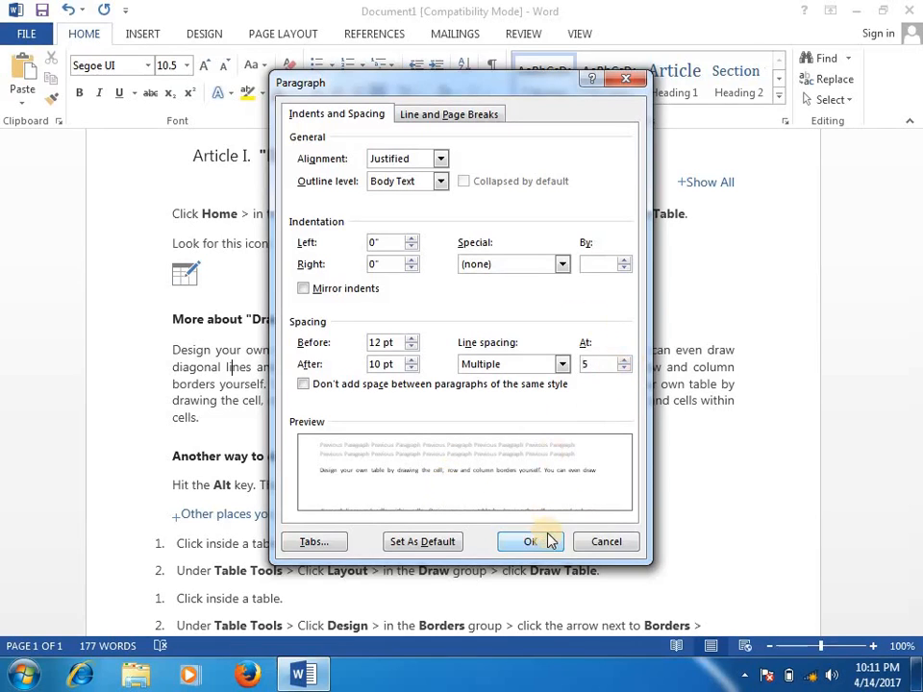
pyautogui.click(602, 542)
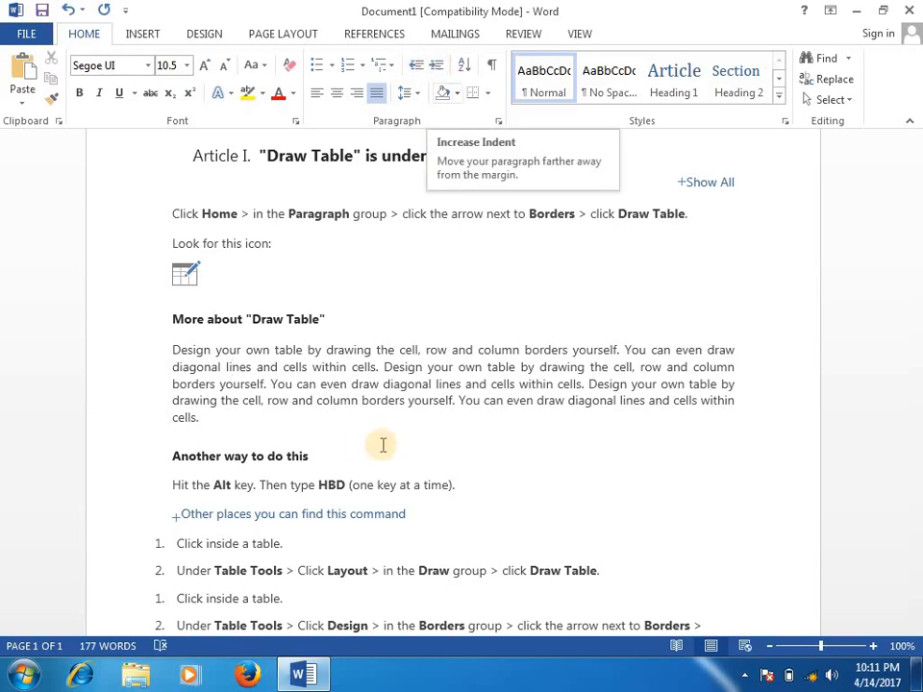
# Increase the indent of the "Design your own table" paragraph by five levels.
pyautogui.moveTo(242, 353); pyautogui.dragTo(309, 404)
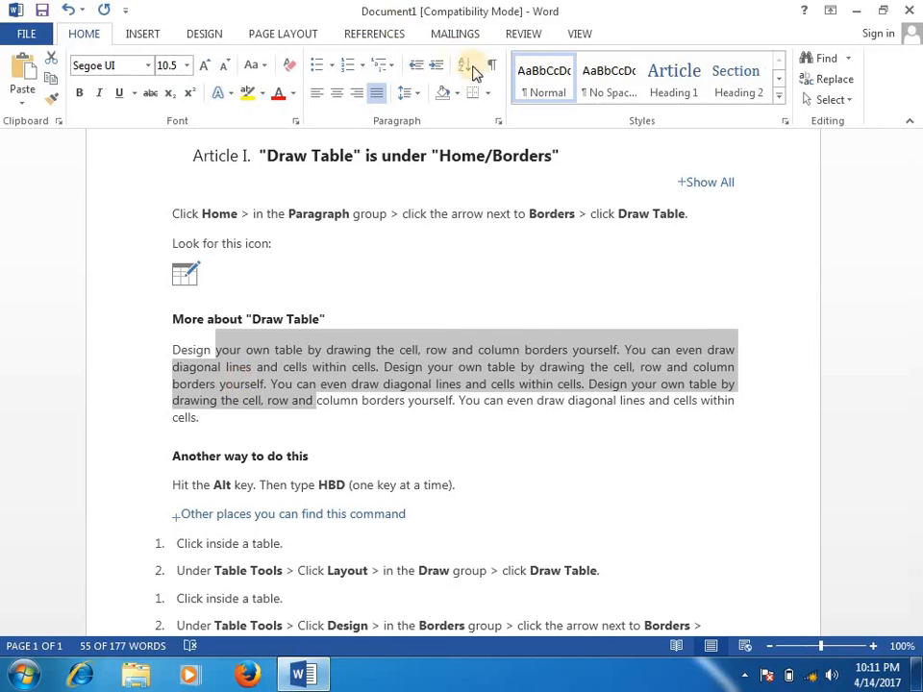
pyautogui.click(434, 65)
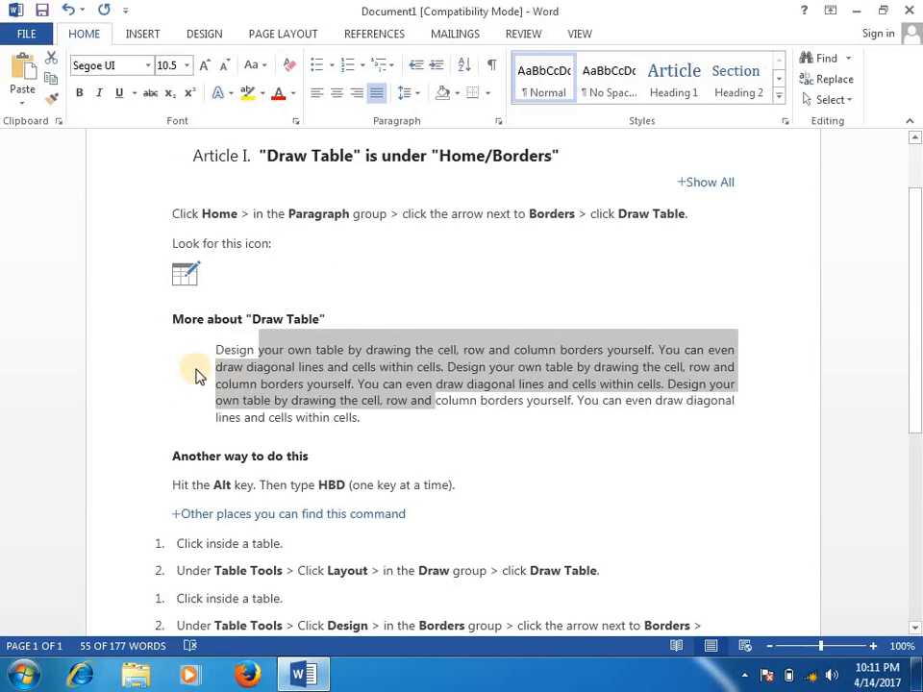
pyautogui.click(438, 67)
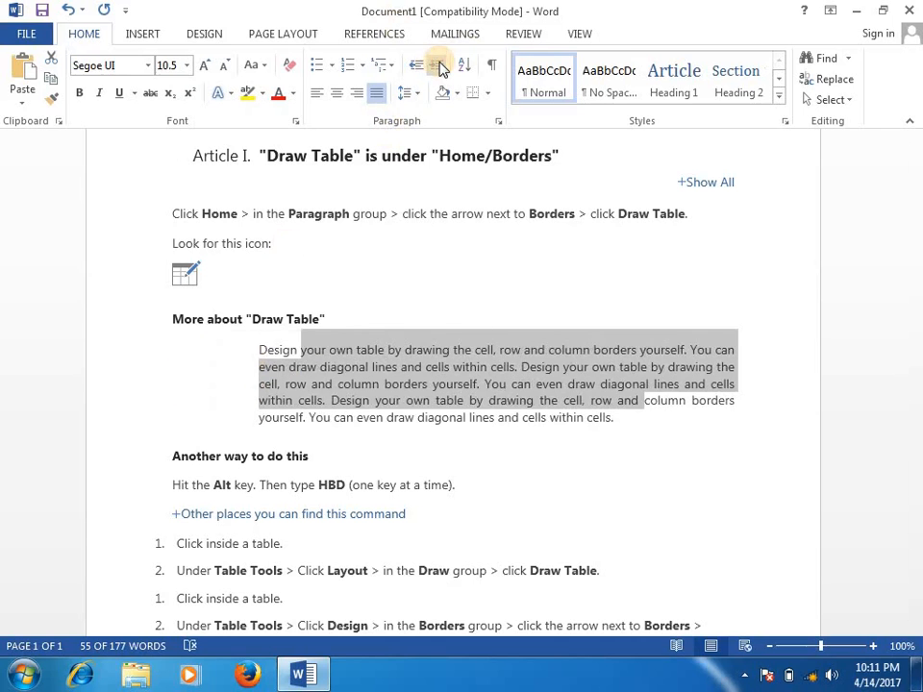
pyautogui.click(438, 66)
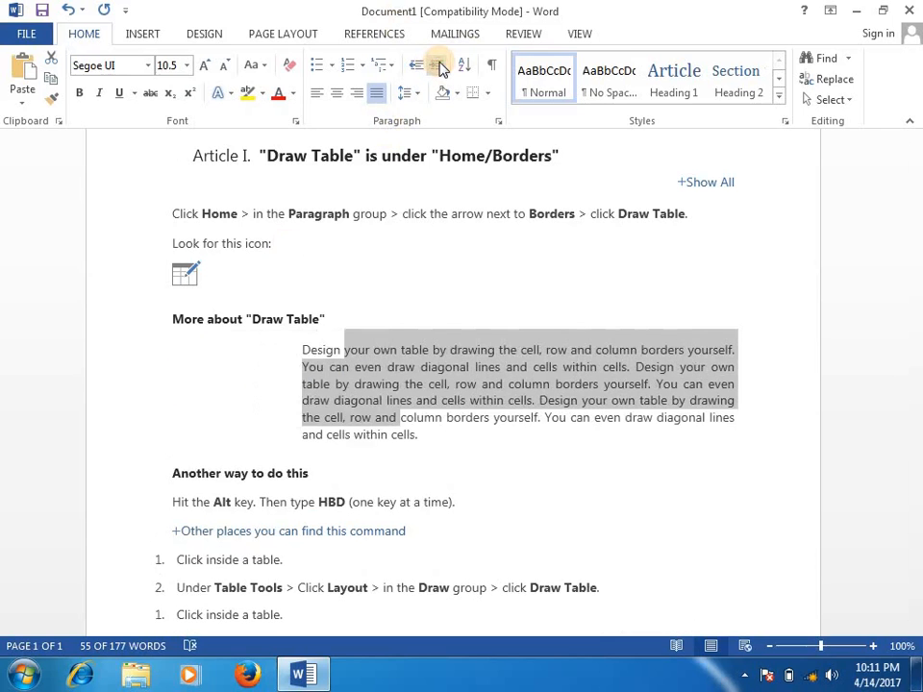
pyautogui.click(438, 67)
pyautogui.click(439, 66)
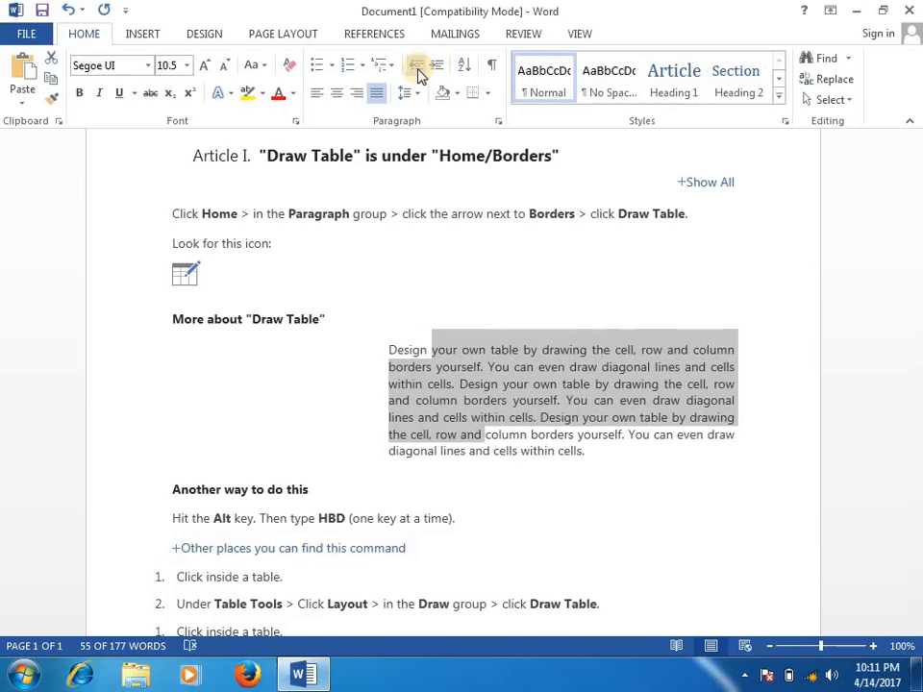
# Decrease the indent of the "Design your own table" paragraph by five levels, back to the margin.
pyautogui.click(418, 69)
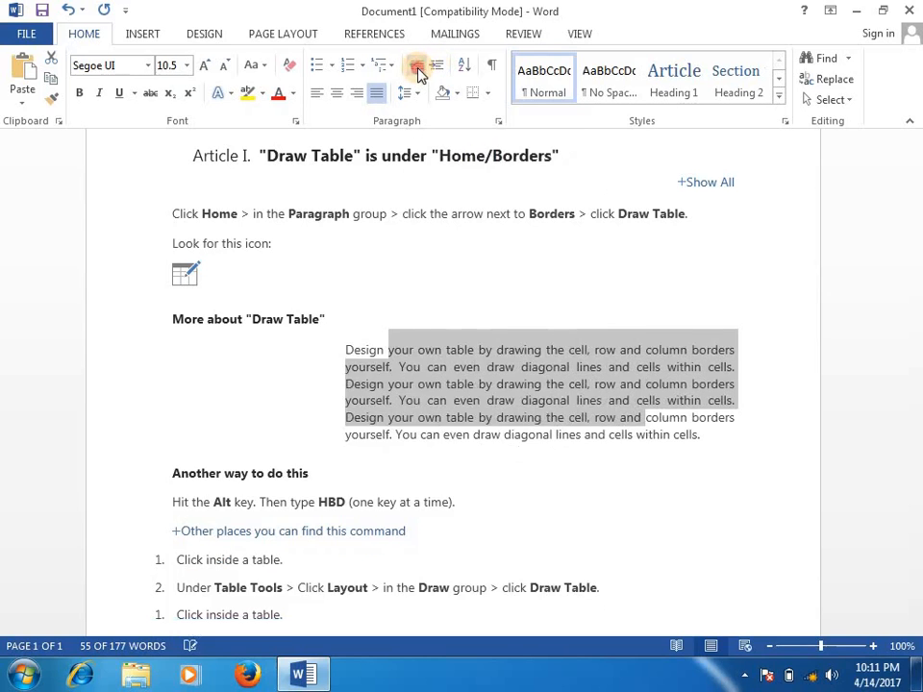
pyautogui.click(417, 69)
pyautogui.click(417, 69)
pyautogui.click(418, 70)
pyautogui.click(418, 69)
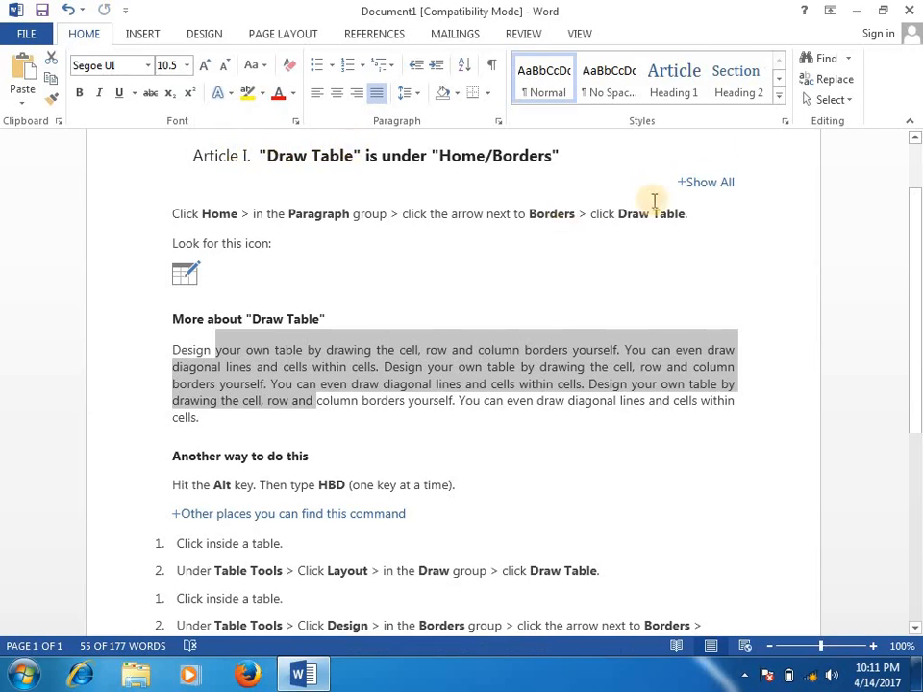
# Display the ruler around the document and return to the text formatting commands.
pyautogui.click(586, 35)
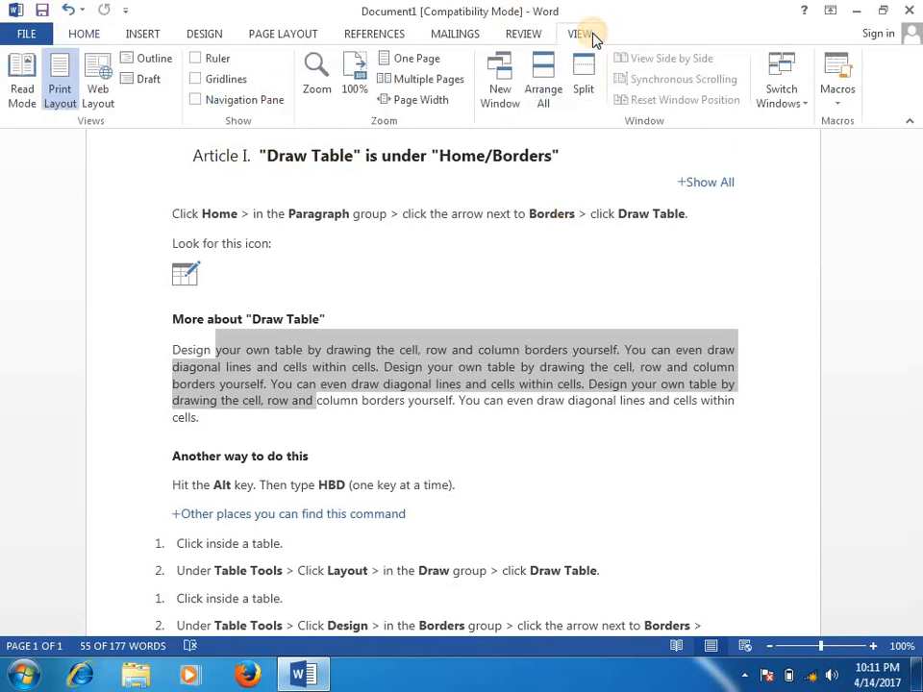
pyautogui.click(198, 58)
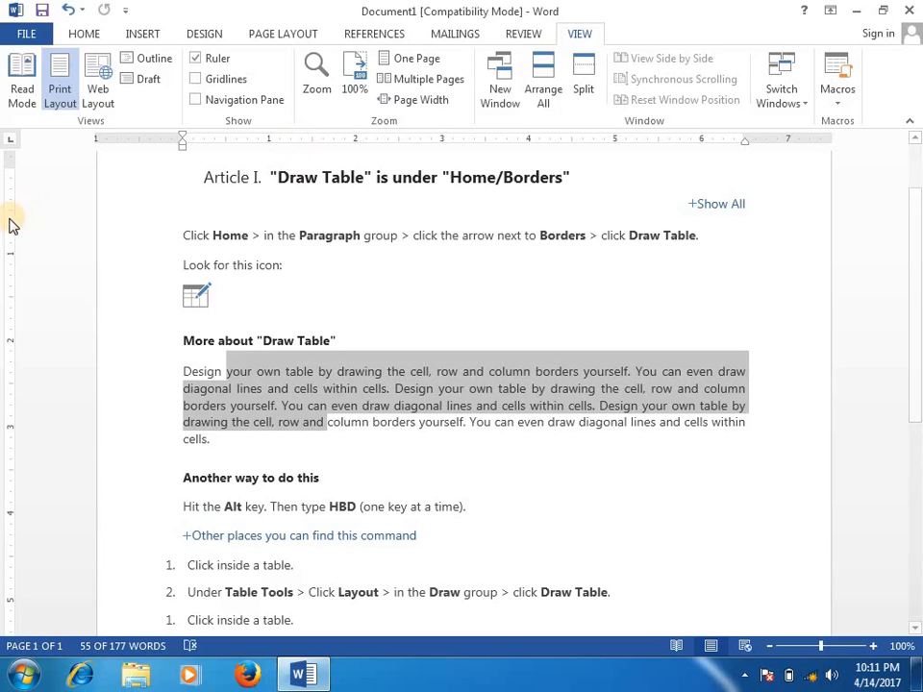
pyautogui.click(90, 35)
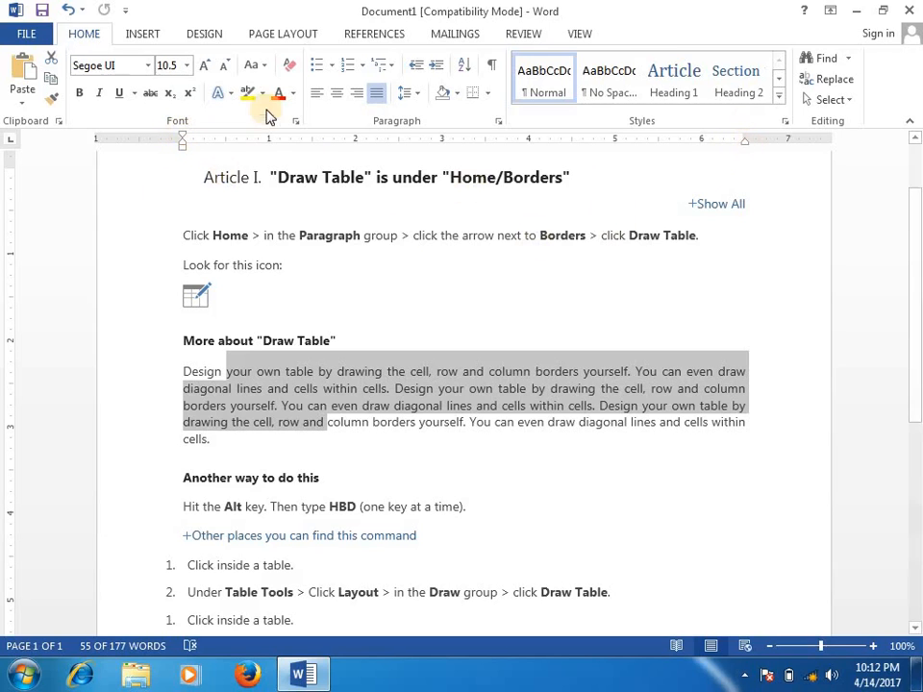
# Try the left and right indent markers on the ruler for the "Design your own table" paragraph and deselect the text.
pyautogui.moveTo(182, 149)
pyautogui.mouseDown()
pyautogui.moveTo(258, 161)
pyautogui.moveTo(314, 144)
pyautogui.moveTo(366, 183)
pyautogui.moveTo(436, 182)
pyautogui.moveTo(181, 177)
pyautogui.mouseUp()
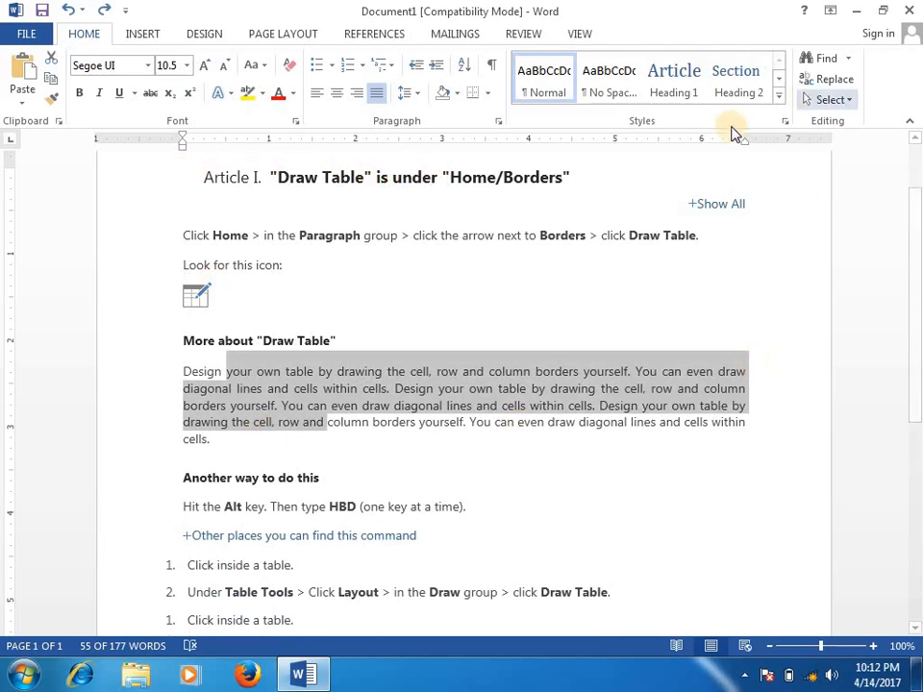
pyautogui.moveTo(746, 140)
pyautogui.mouseDown()
pyautogui.moveTo(554, 151)
pyautogui.moveTo(746, 151)
pyautogui.mouseUp()
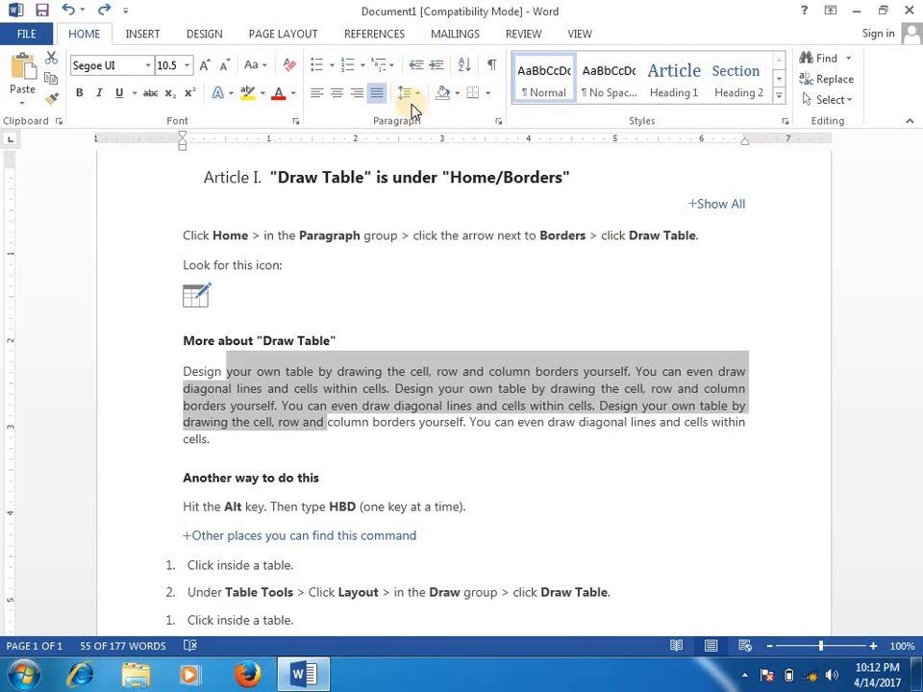
pyautogui.click(434, 387)
# Look at the shading colors, then apply all borders to the "Design your own table" paragraph and remove them again.
pyautogui.click(355, 371)
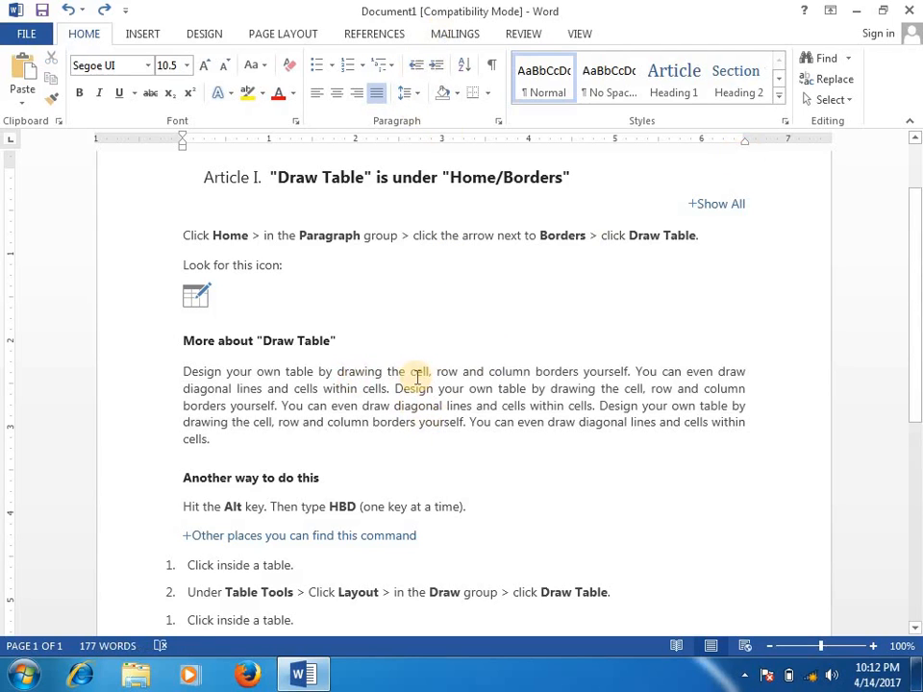
pyautogui.click(455, 94)
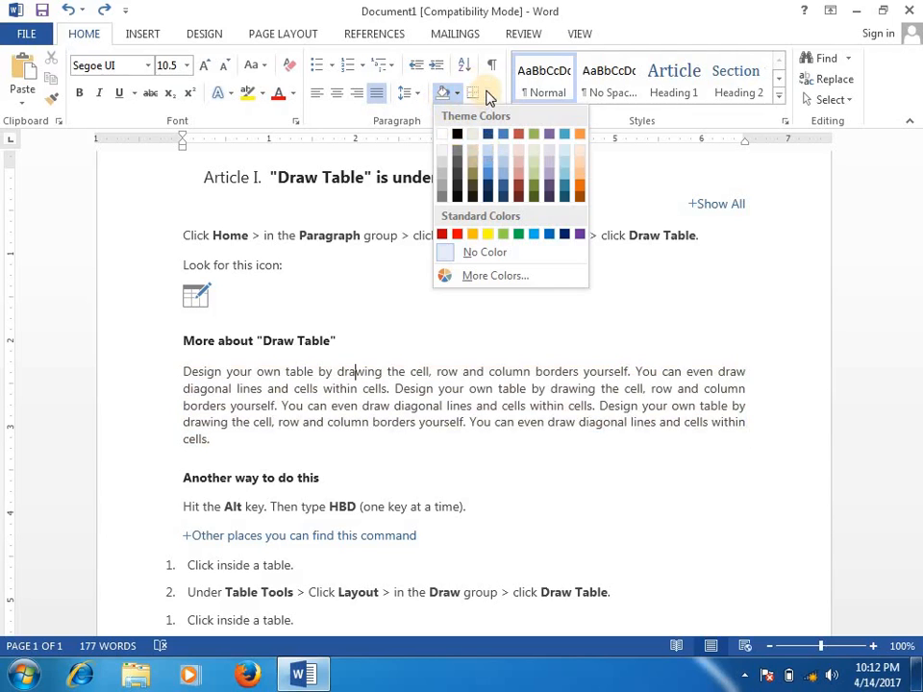
pyautogui.click(487, 93)
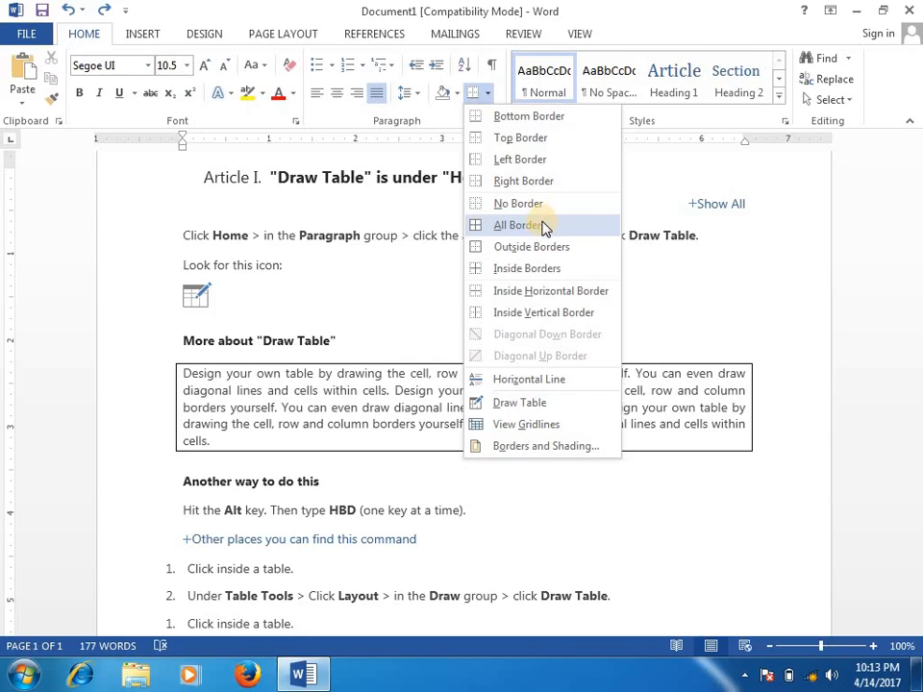
pyautogui.click(544, 226)
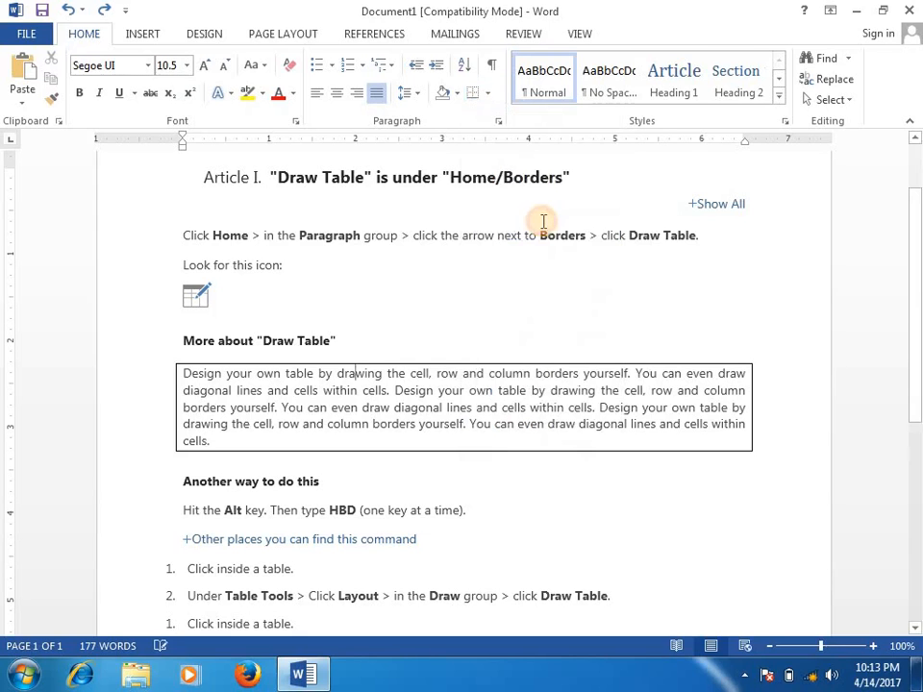
pyautogui.click(486, 95)
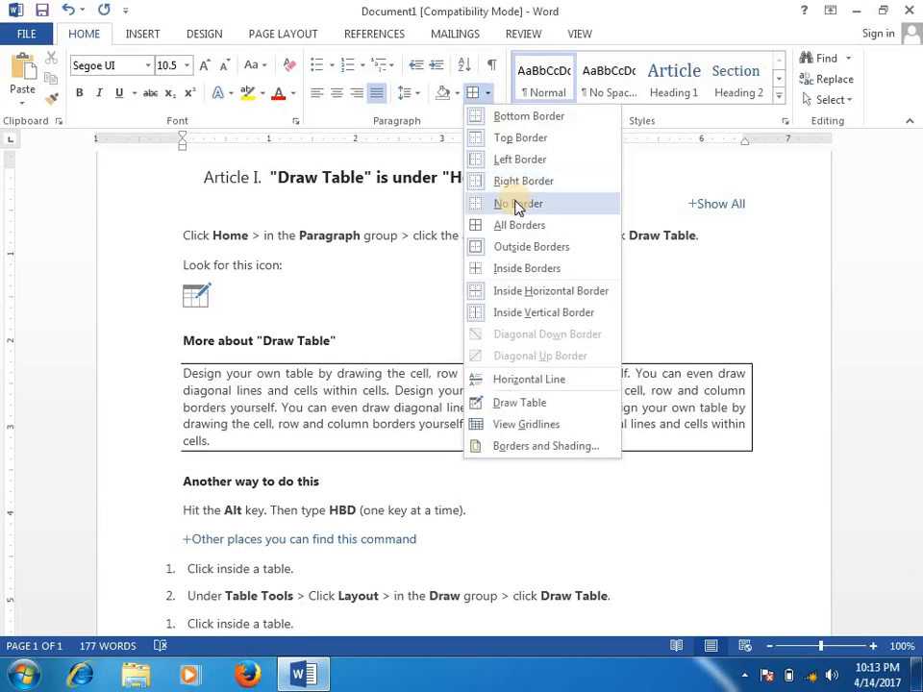
pyautogui.click(517, 203)
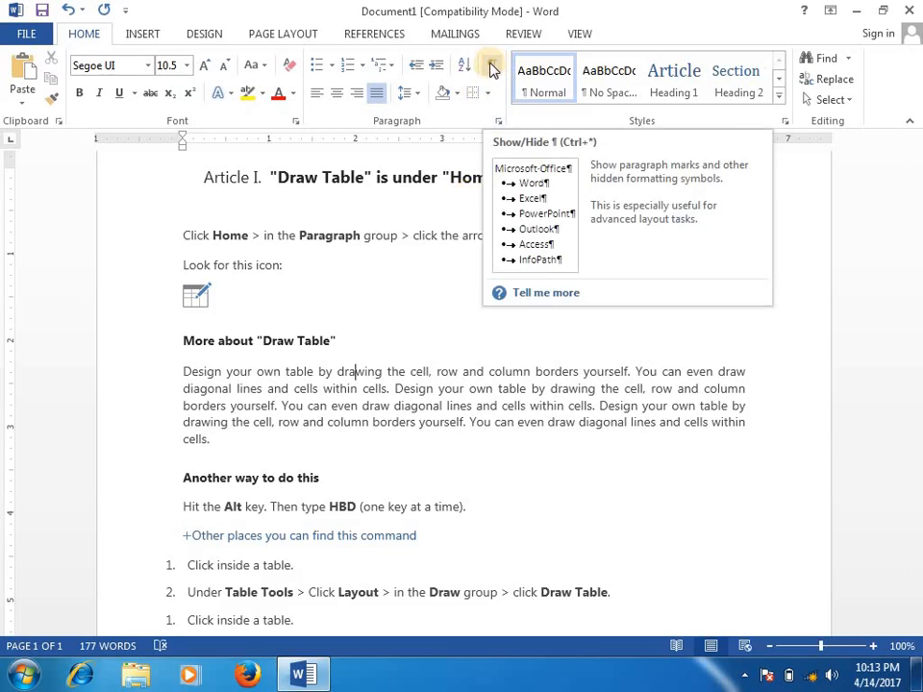
# Show the paragraph marks and hidden formatting symbols, and select the mark ending the "More about 'Draw Table'" heading.
pyautogui.click(492, 70)
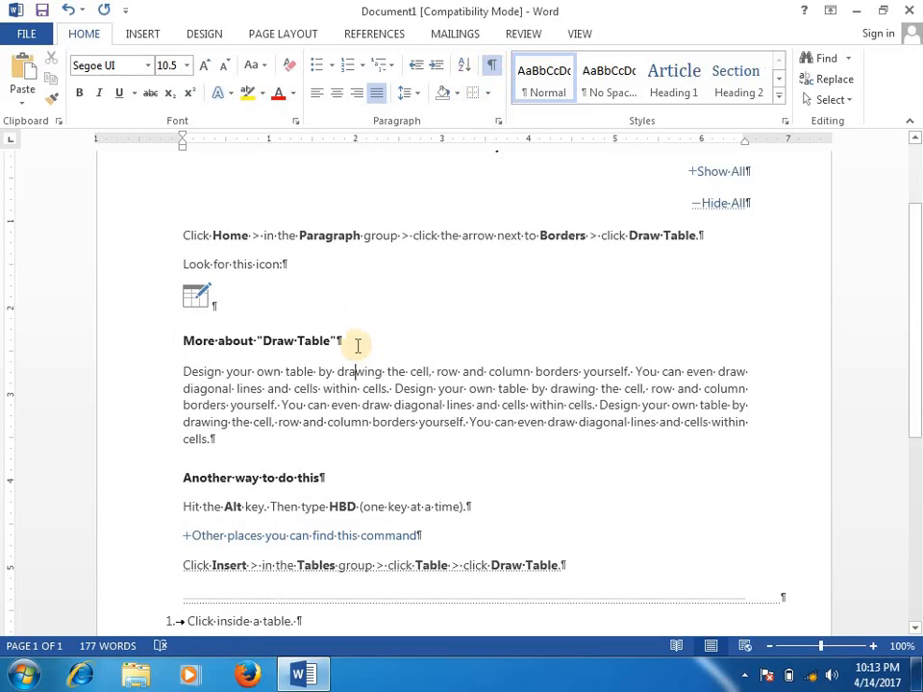
pyautogui.click(342, 341)
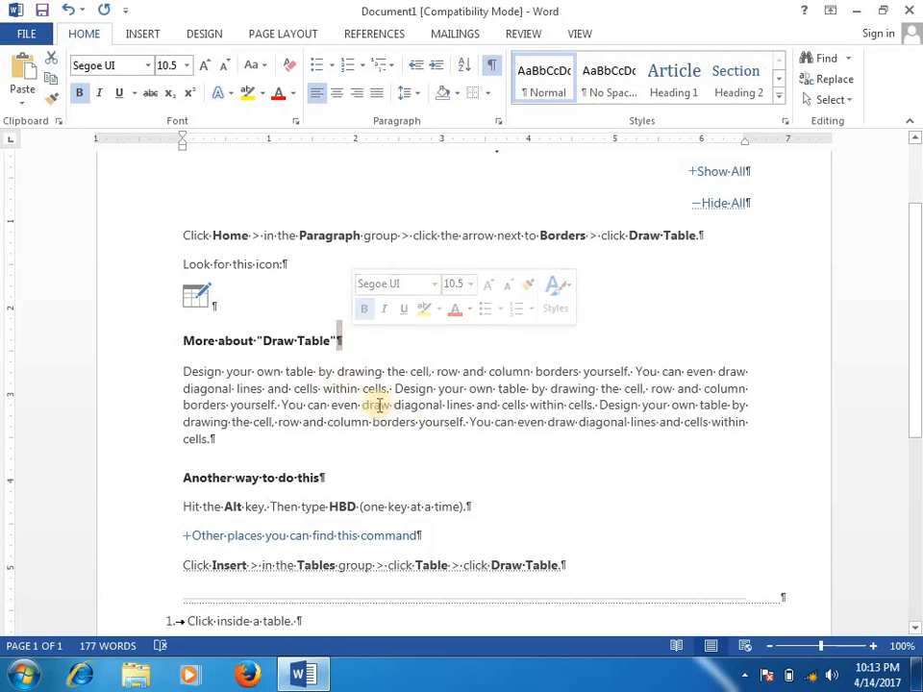
# Insert two blank paragraphs after the "More about 'Draw Table'" heading and add three tabs in the second one.
pyautogui.click(390, 341)
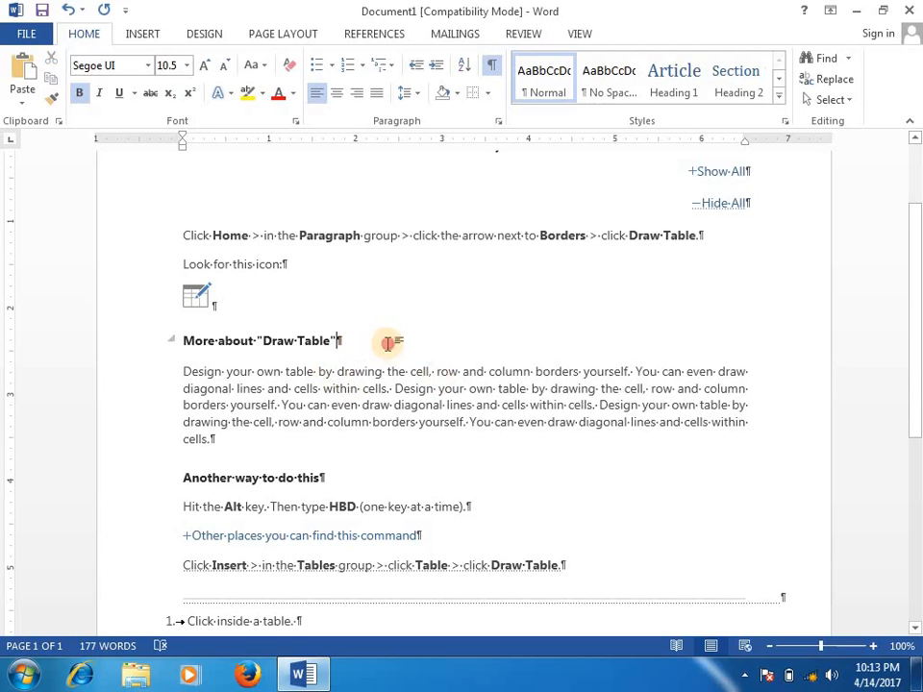
pyautogui.press('Return')
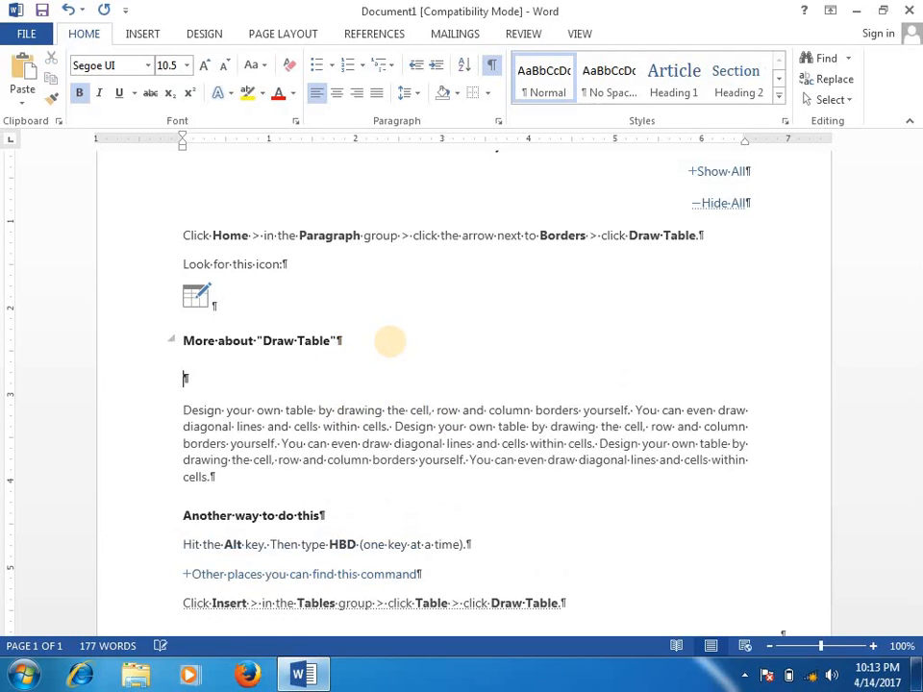
pyautogui.press('Return')
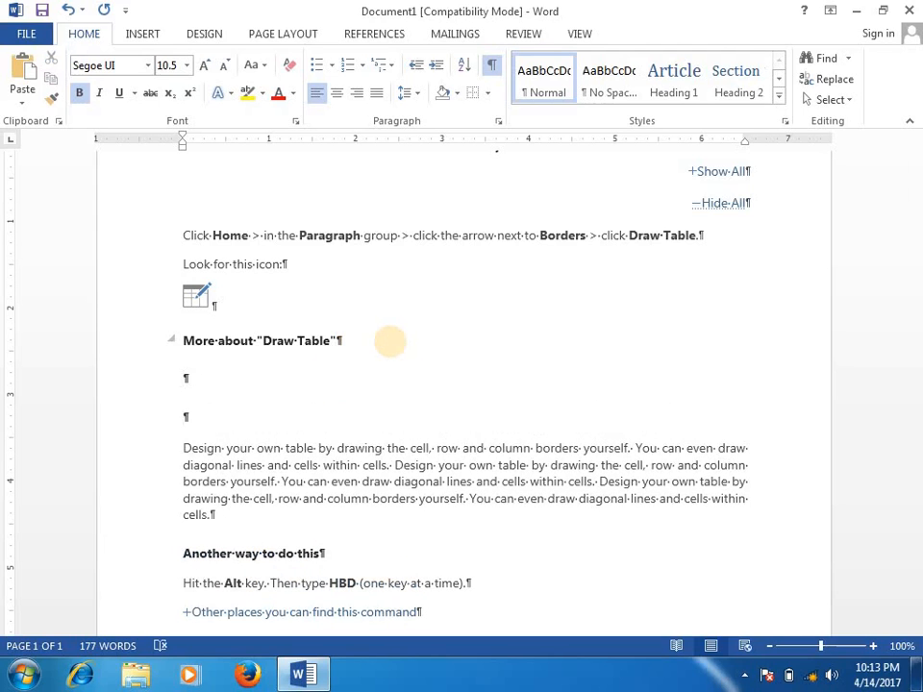
pyautogui.press('Tab')
pyautogui.press('Tab')
pyautogui.press('Tab')
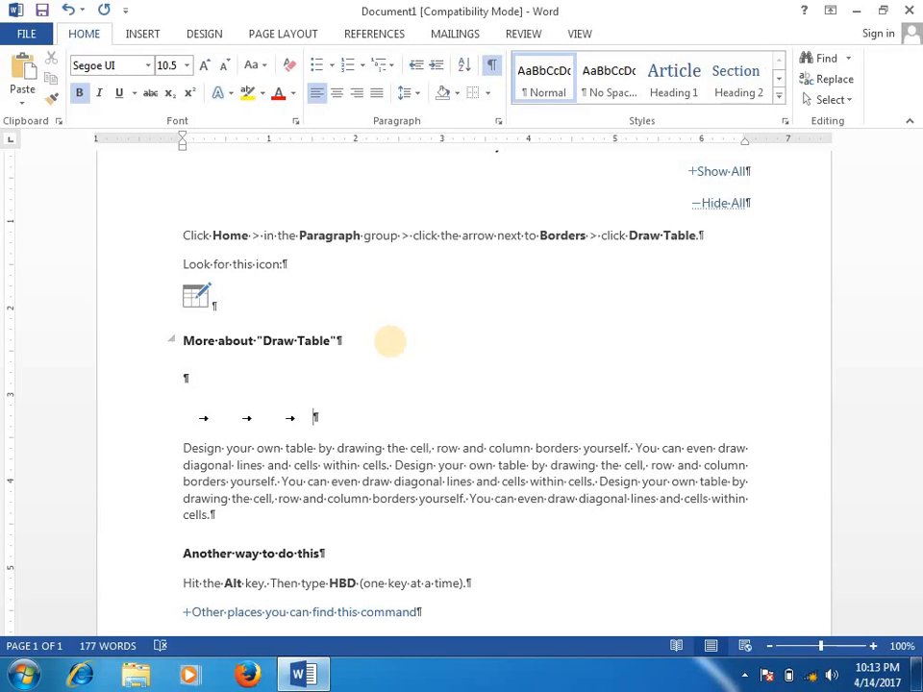